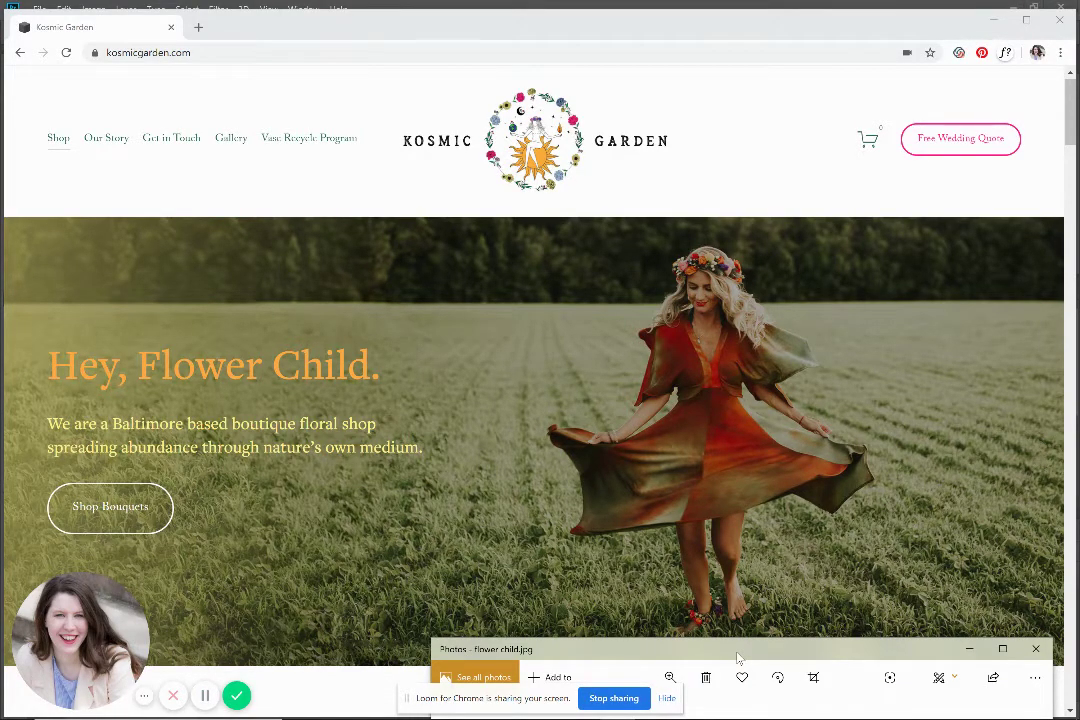
Step: Compare the flower child photo with the website banner, and review its original, extended and colour-overlaid versions in Photoshop
{"action": "left_click_drag", "start_coordinate": [738, 657], "coordinate": [517, 36]}
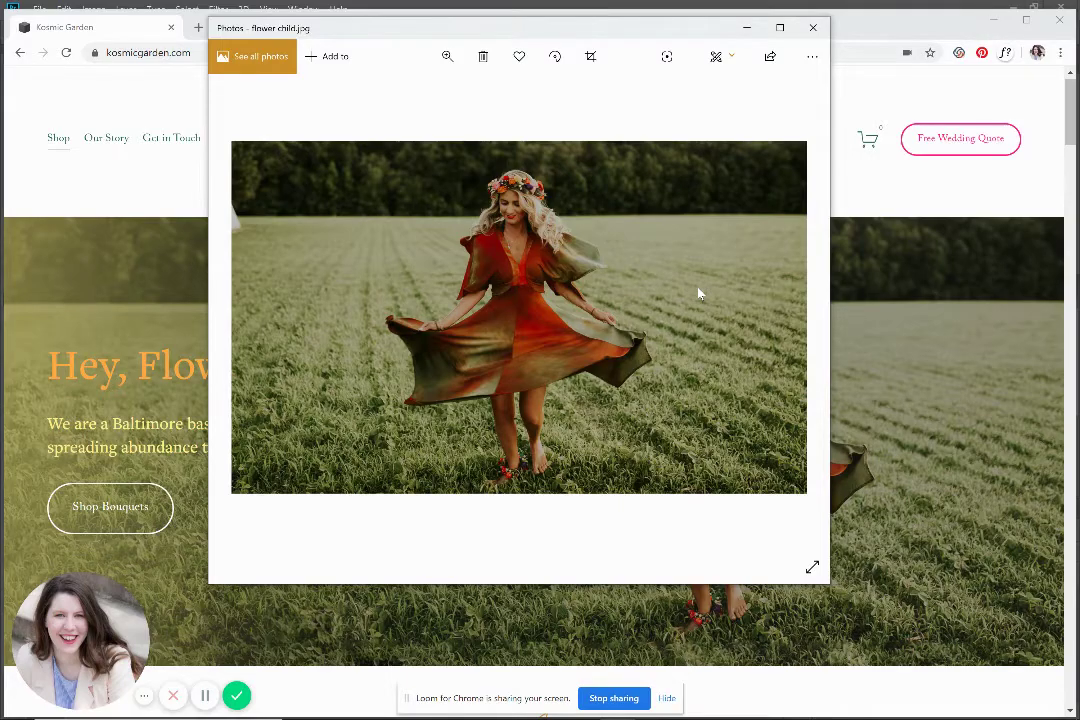
{"action": "key", "text": "alt+Tab"}
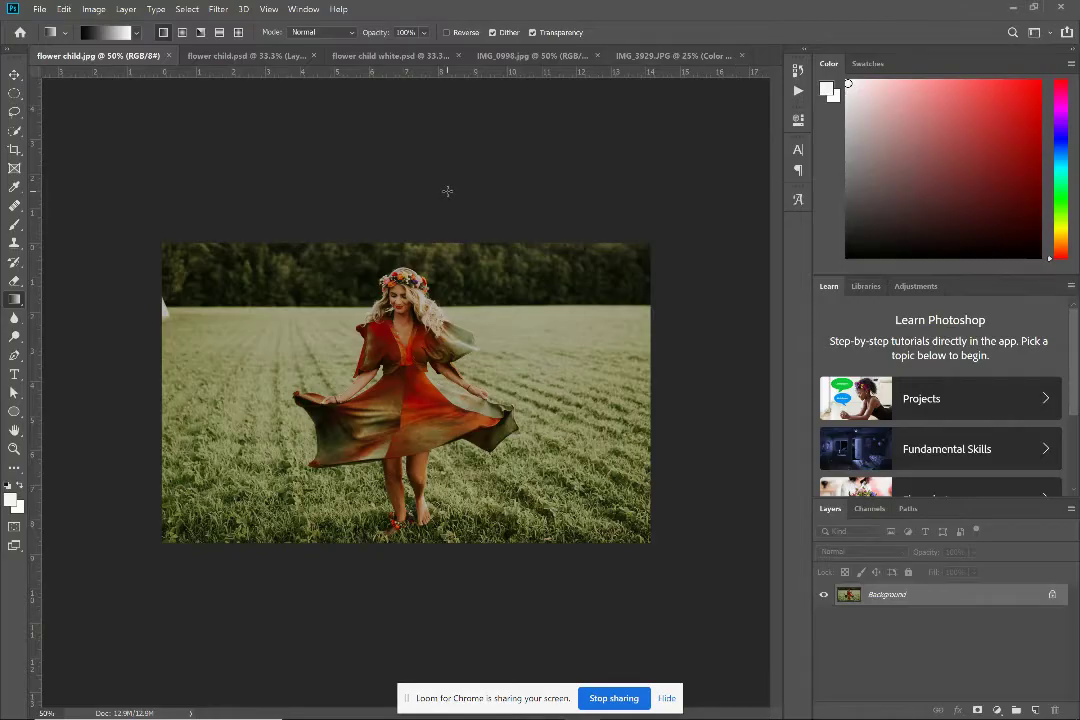
{"action": "left_click", "coordinate": [265, 56]}
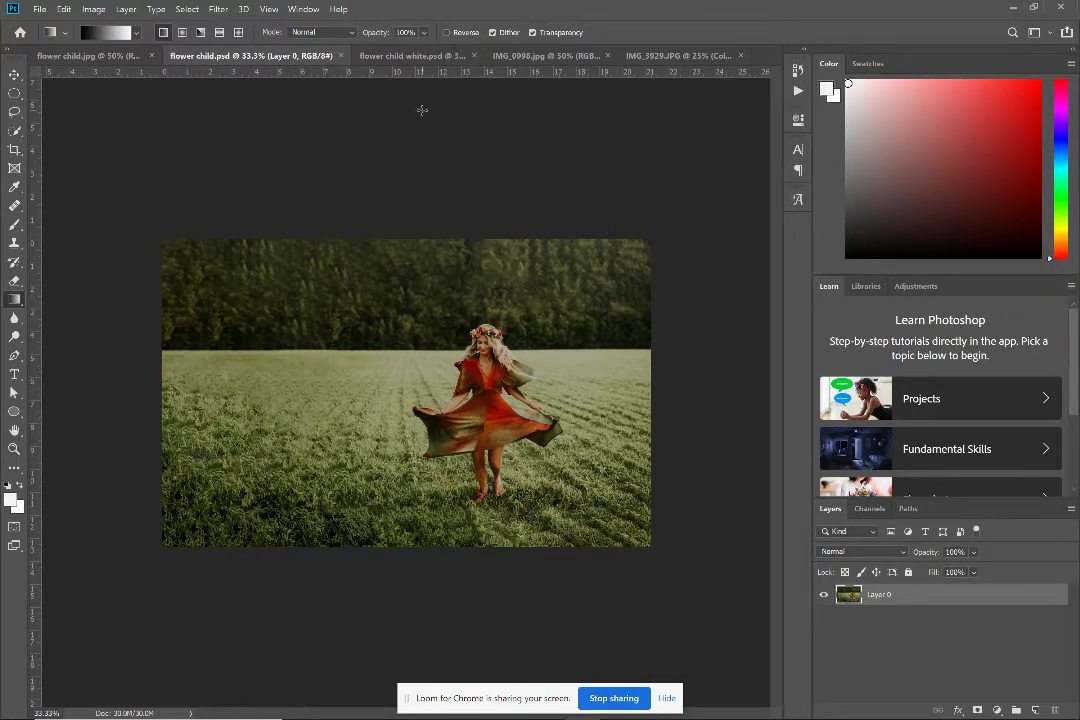
{"action": "left_click", "coordinate": [412, 57]}
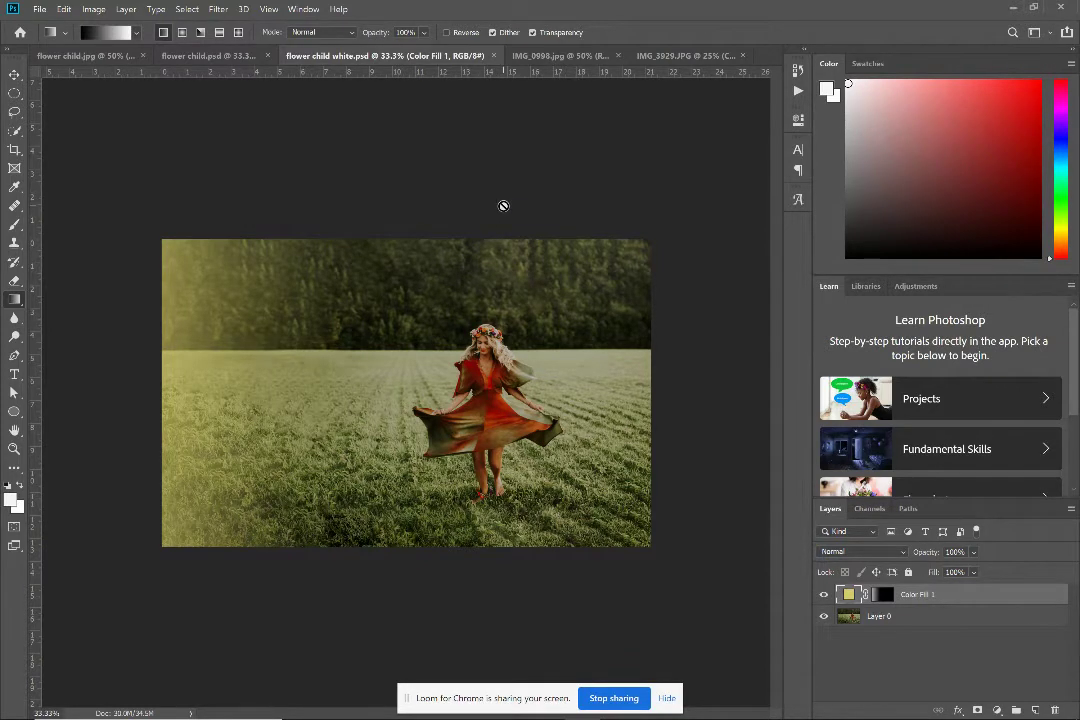
Step: Duplicate the Background layer of IMG_0998.jpg as a new layer named "Wide Crop"
{"action": "left_click", "coordinate": [585, 57]}
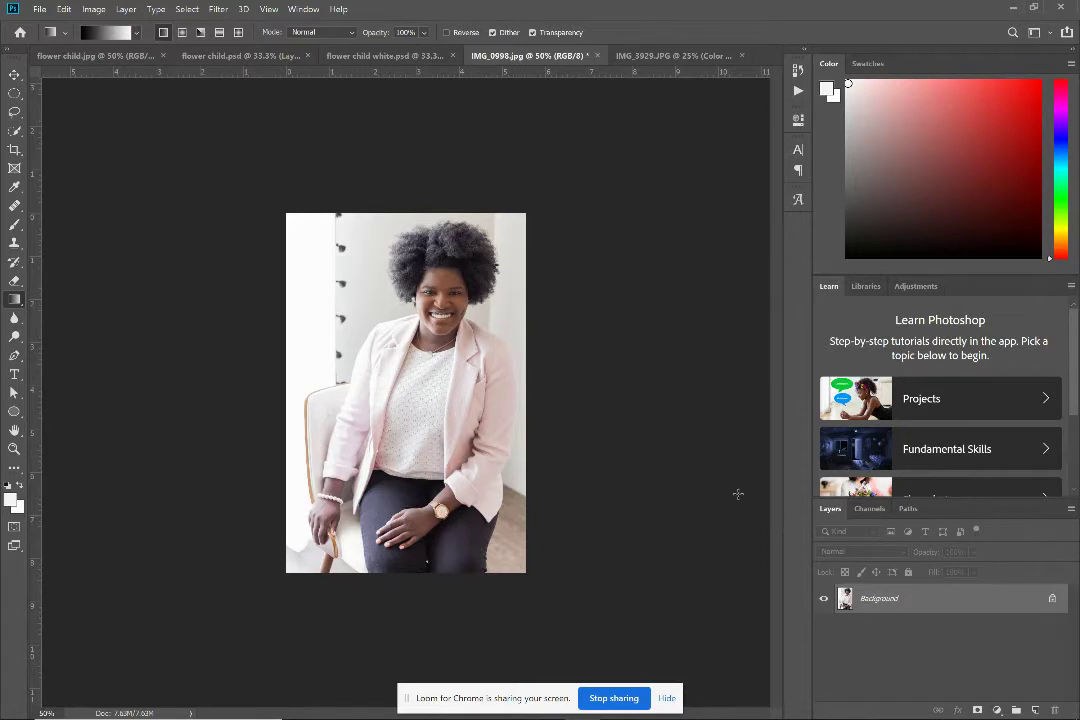
{"action": "right_click", "coordinate": [945, 605]}
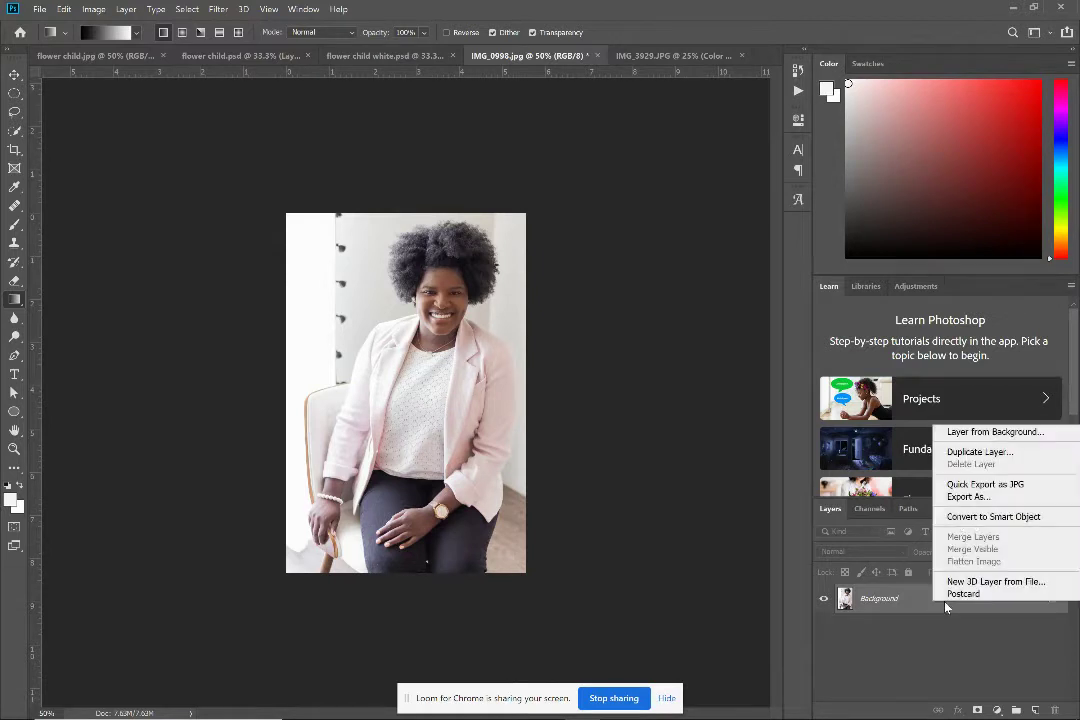
{"action": "left_click", "coordinate": [1012, 453]}
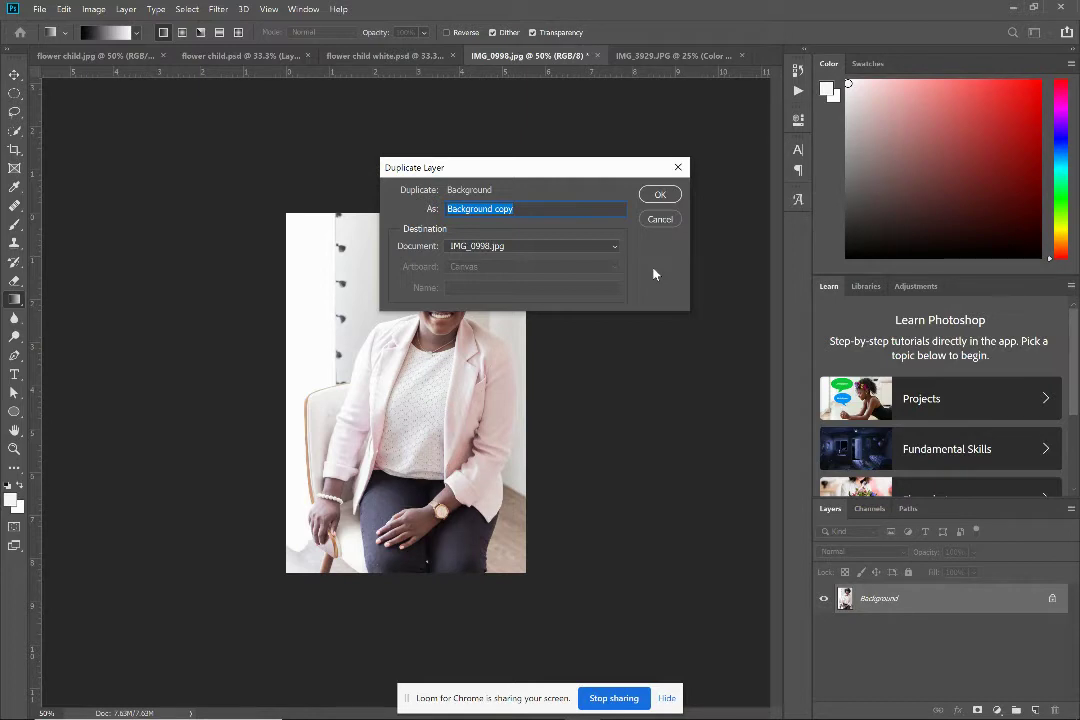
{"action": "type", "text": "Wide C"}
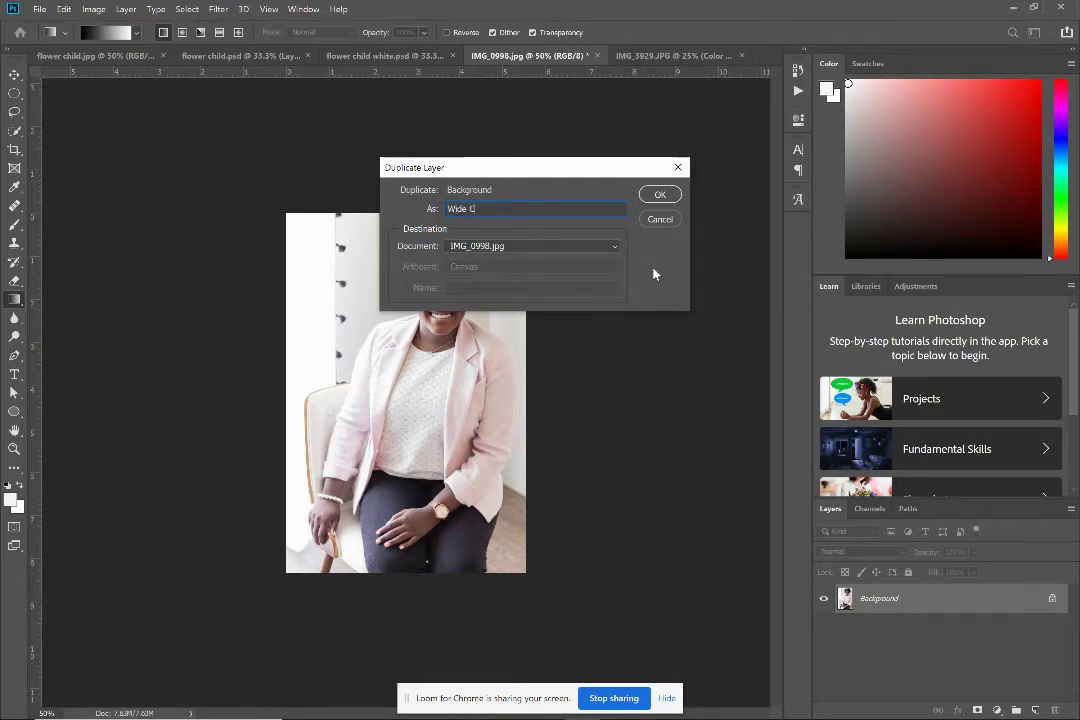
{"action": "type", "text": "rop"}
{"action": "key", "text": "Return"}
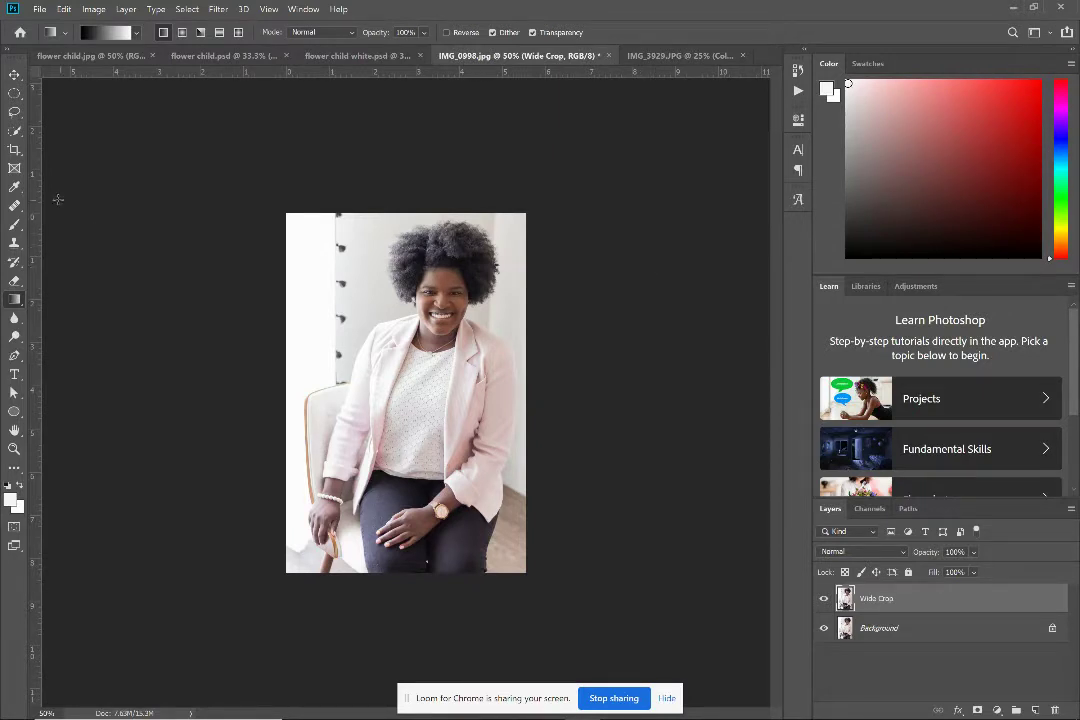
Step: Extend the canvas into a wide 10:6 format with a content-aware crop, keeping the woman at the image's right edge
{"action": "left_click", "coordinate": [15, 152]}
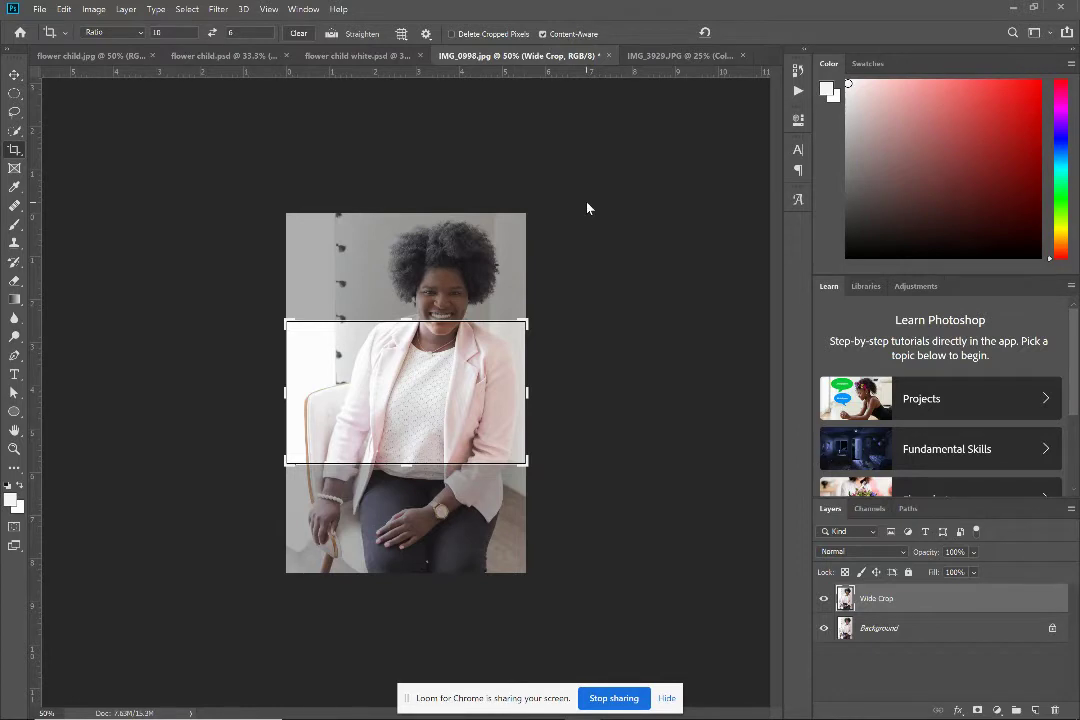
{"action": "left_click", "coordinate": [415, 378]}
{"action": "left_click_drag", "start_coordinate": [489, 407], "coordinate": [489, 353]}
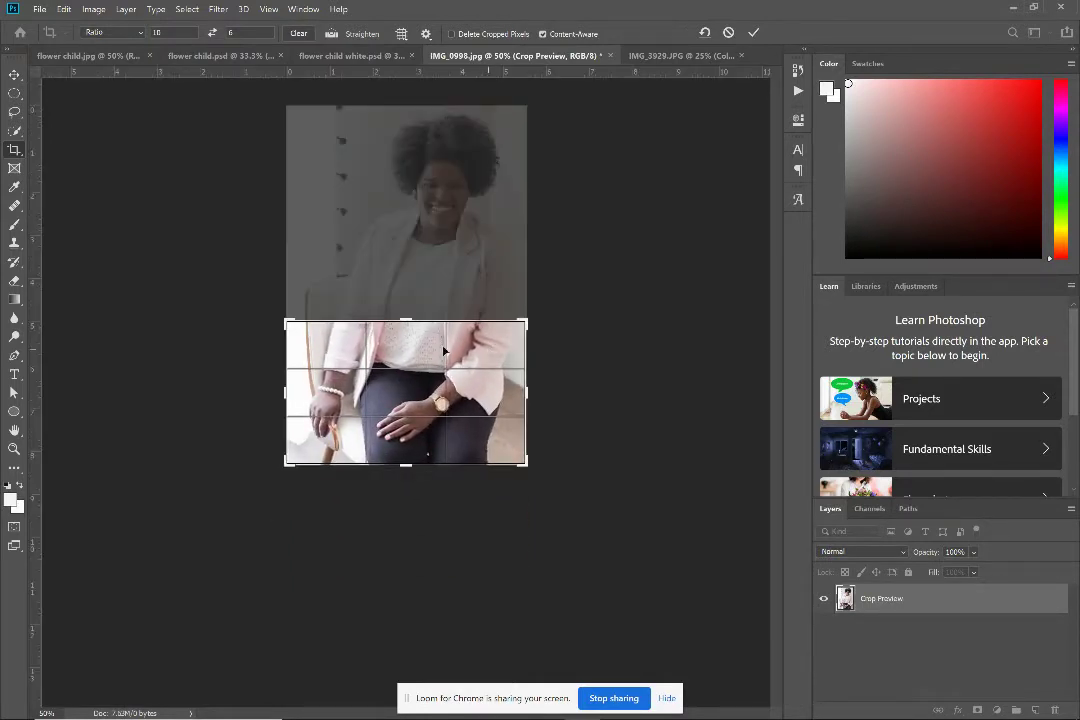
{"action": "left_click_drag", "start_coordinate": [286, 323], "coordinate": [173, 216]}
{"action": "left_click_drag", "start_coordinate": [170, 212], "coordinate": [129, 142]}
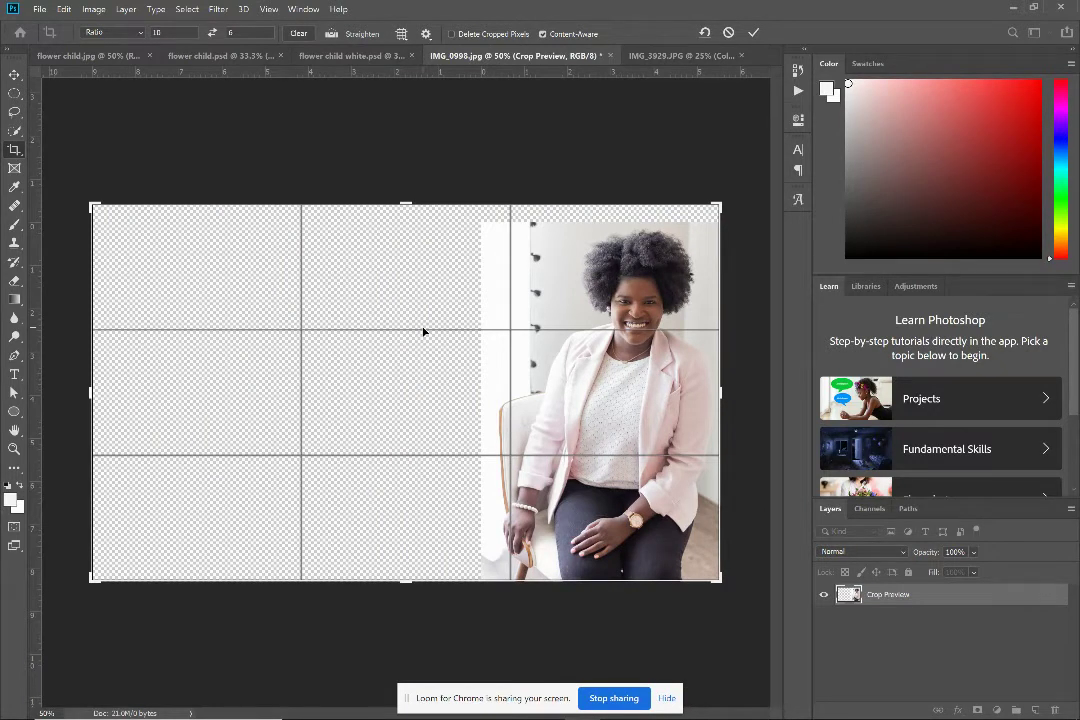
{"action": "key", "text": "Return"}
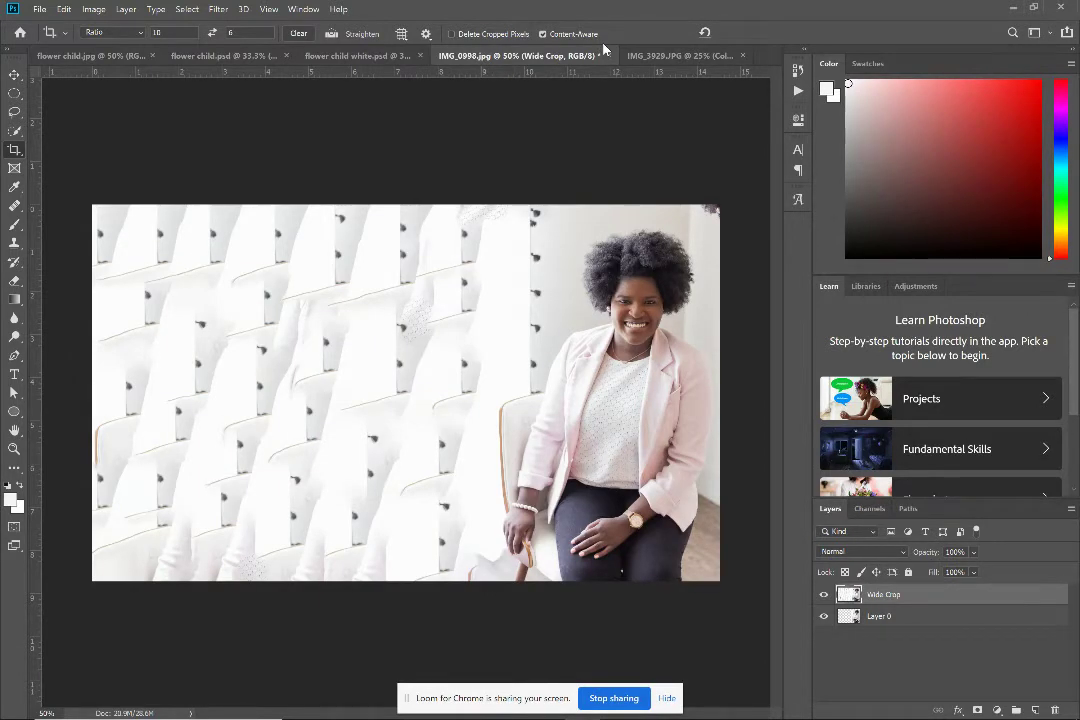
Step: Duplicate the Wide Crop layer as a new layer named "Clone Stamp"
{"action": "right_click", "coordinate": [922, 596]}
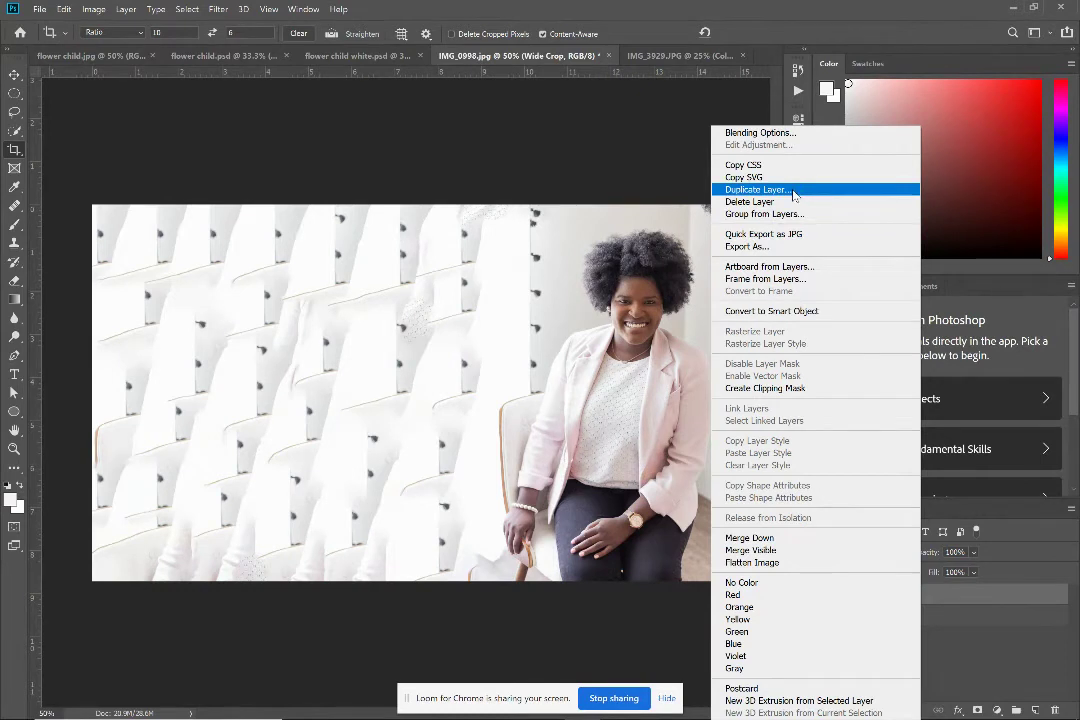
{"action": "left_click", "coordinate": [757, 189]}
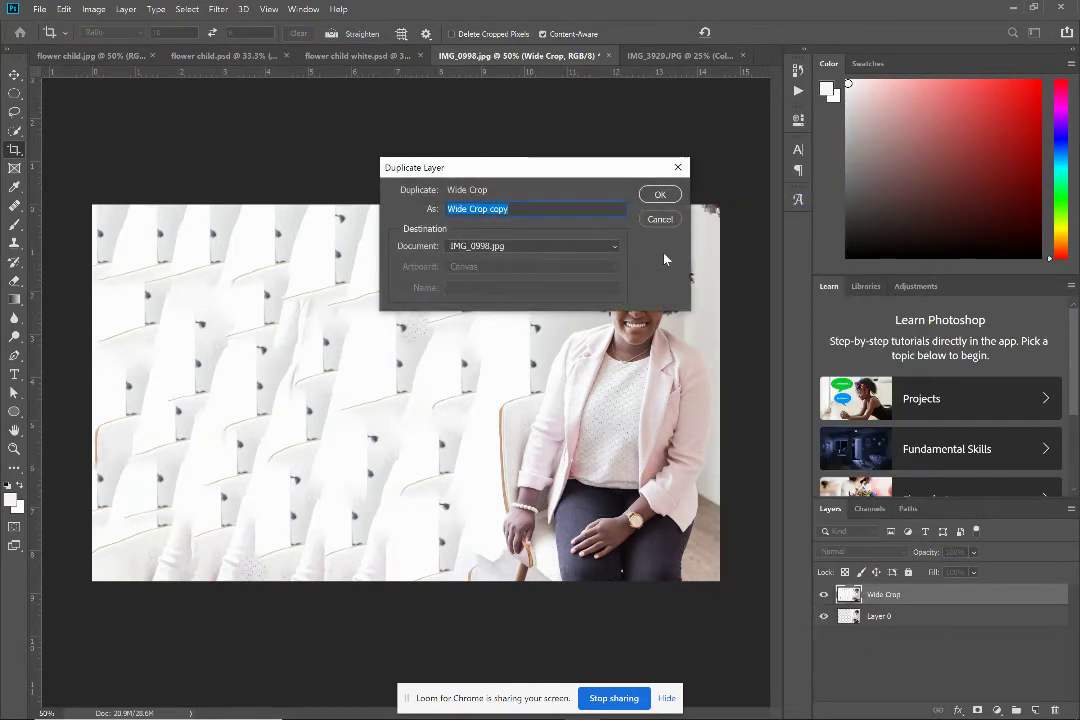
{"action": "type", "text": "Clone Stamp"}
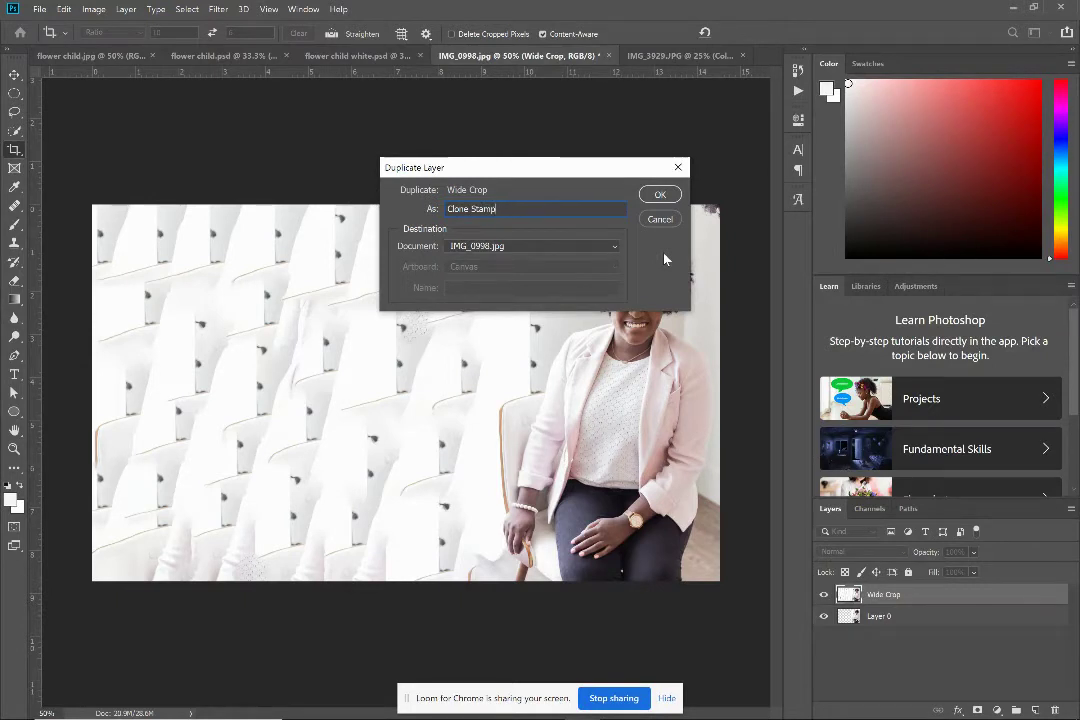
{"action": "key", "text": "Return"}
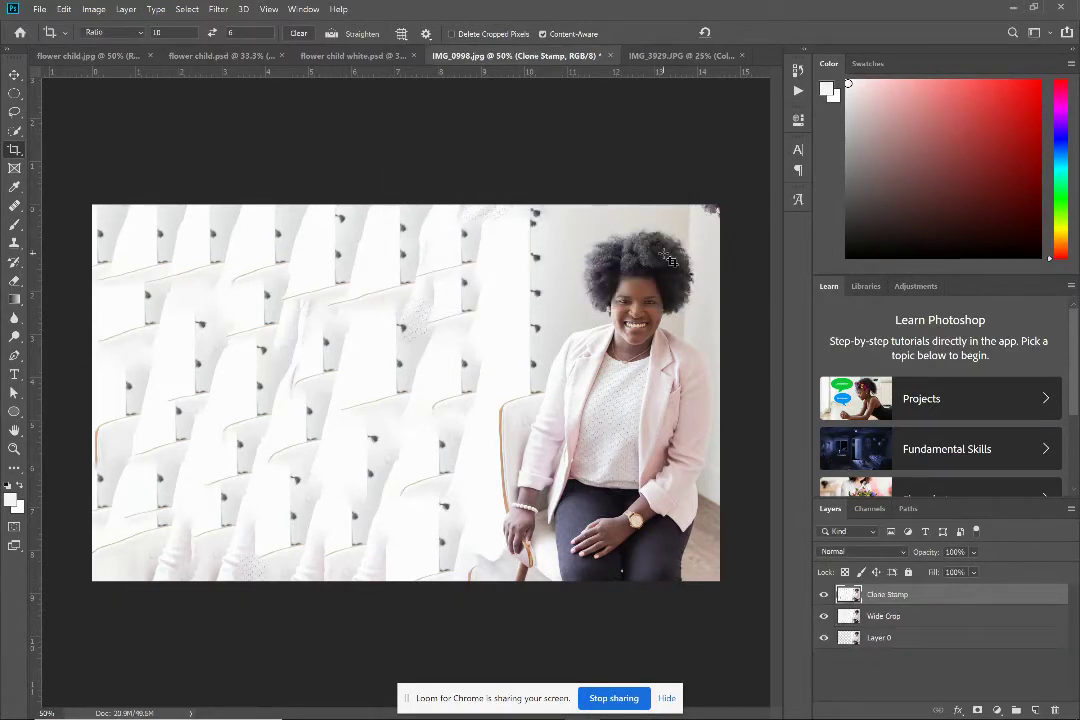
Step: Use the Clone Stamp to cover the repeated hooks and chair fragments beside the real hook strip with clean white wall
{"action": "left_click", "coordinate": [12, 253]}
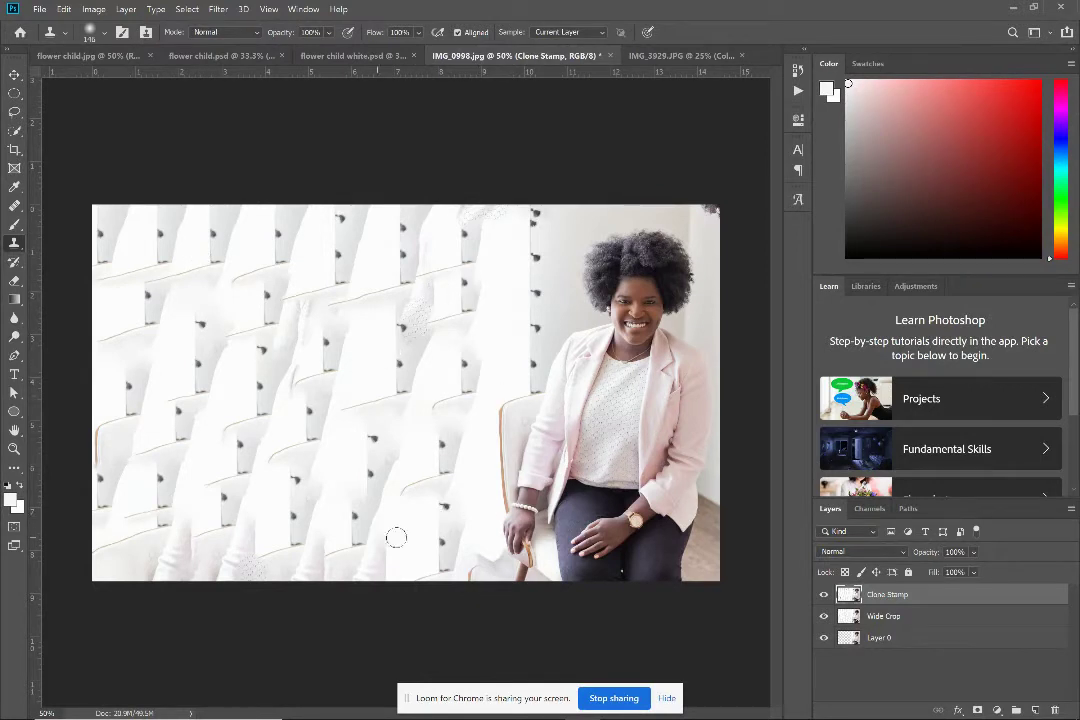
{"action": "mouse_move", "coordinate": [468, 555]}
{"action": "left_mouse_down"}
{"action": "mouse_move", "coordinate": [535, 331]}
{"action": "mouse_move", "coordinate": [498, 553]}
{"action": "mouse_move", "coordinate": [525, 363]}
{"action": "mouse_move", "coordinate": [557, 336]}
{"action": "mouse_move", "coordinate": [500, 436]}
{"action": "mouse_move", "coordinate": [478, 558]}
{"action": "mouse_move", "coordinate": [521, 345]}
{"action": "left_mouse_up"}
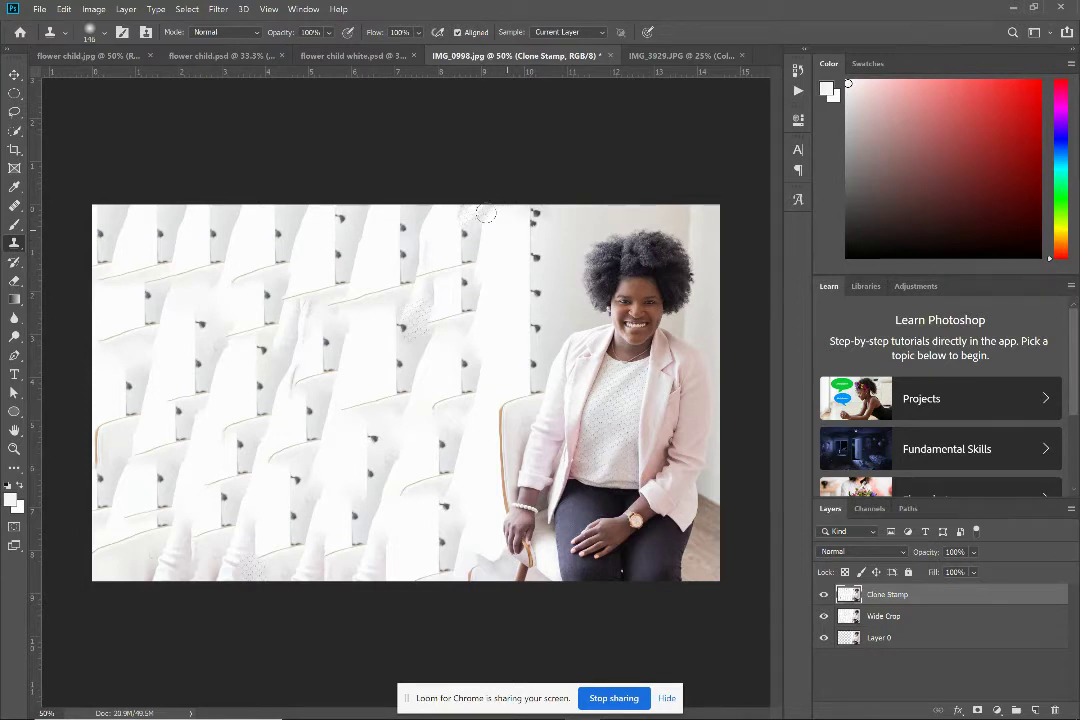
{"action": "mouse_move", "coordinate": [485, 213]}
{"action": "left_mouse_down"}
{"action": "mouse_move", "coordinate": [498, 215]}
{"action": "mouse_move", "coordinate": [481, 251]}
{"action": "mouse_move", "coordinate": [470, 400]}
{"action": "mouse_move", "coordinate": [476, 240]}
{"action": "mouse_move", "coordinate": [468, 354]}
{"action": "mouse_move", "coordinate": [475, 328]}
{"action": "mouse_move", "coordinate": [473, 341]}
{"action": "left_mouse_up"}
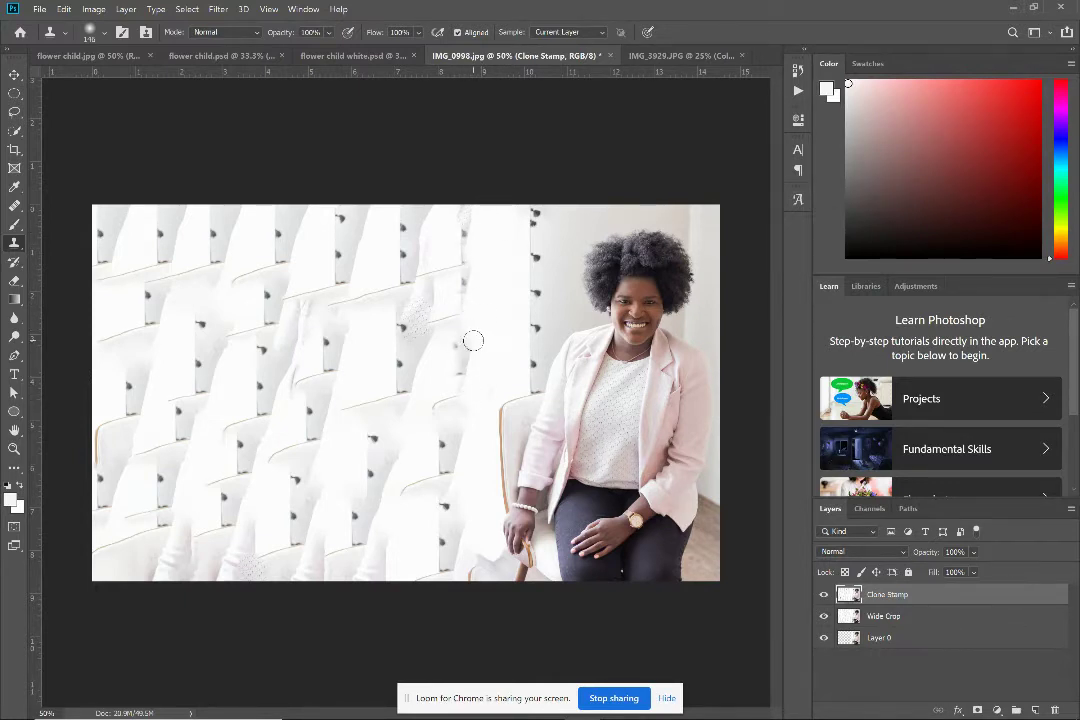
{"action": "mouse_move", "coordinate": [513, 221]}
{"action": "left_mouse_down"}
{"action": "mouse_move", "coordinate": [487, 400]}
{"action": "mouse_move", "coordinate": [504, 341]}
{"action": "mouse_move", "coordinate": [498, 424]}
{"action": "mouse_move", "coordinate": [552, 341]}
{"action": "mouse_move", "coordinate": [528, 384]}
{"action": "mouse_move", "coordinate": [538, 338]}
{"action": "mouse_move", "coordinate": [493, 391]}
{"action": "mouse_move", "coordinate": [511, 293]}
{"action": "mouse_move", "coordinate": [487, 407]}
{"action": "mouse_move", "coordinate": [502, 386]}
{"action": "mouse_move", "coordinate": [475, 413]}
{"action": "mouse_move", "coordinate": [483, 349]}
{"action": "mouse_move", "coordinate": [422, 223]}
{"action": "mouse_move", "coordinate": [474, 353]}
{"action": "mouse_move", "coordinate": [475, 248]}
{"action": "mouse_move", "coordinate": [486, 243]}
{"action": "mouse_move", "coordinate": [487, 261]}
{"action": "mouse_move", "coordinate": [503, 197]}
{"action": "mouse_move", "coordinate": [509, 245]}
{"action": "mouse_move", "coordinate": [473, 212]}
{"action": "mouse_move", "coordinate": [460, 337]}
{"action": "mouse_move", "coordinate": [439, 362]}
{"action": "mouse_move", "coordinate": [500, 233]}
{"action": "mouse_move", "coordinate": [470, 417]}
{"action": "mouse_move", "coordinate": [458, 398]}
{"action": "mouse_move", "coordinate": [436, 552]}
{"action": "mouse_move", "coordinate": [453, 551]}
{"action": "mouse_move", "coordinate": [360, 562]}
{"action": "mouse_move", "coordinate": [436, 541]}
{"action": "left_mouse_up"}
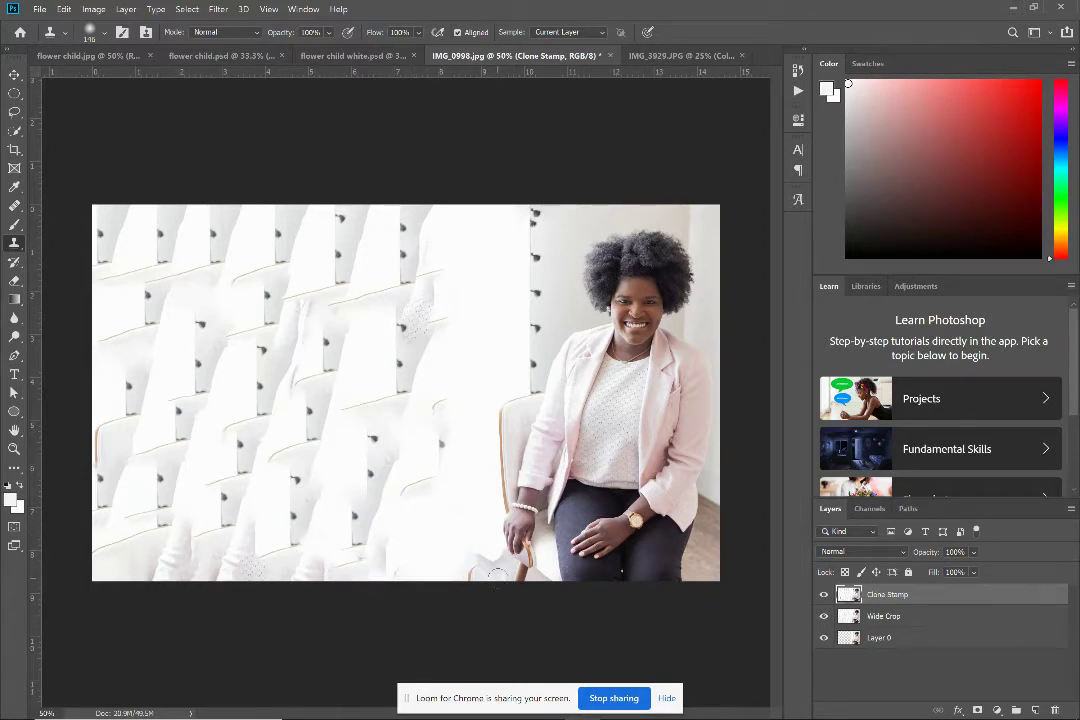
Step: Clone white areas over the remaining fragments beside the chair and along the image's lower edge next to the chair leg
{"action": "left_click", "coordinate": [460, 386], "text": "alt"}
{"action": "left_click", "coordinate": [438, 444]}
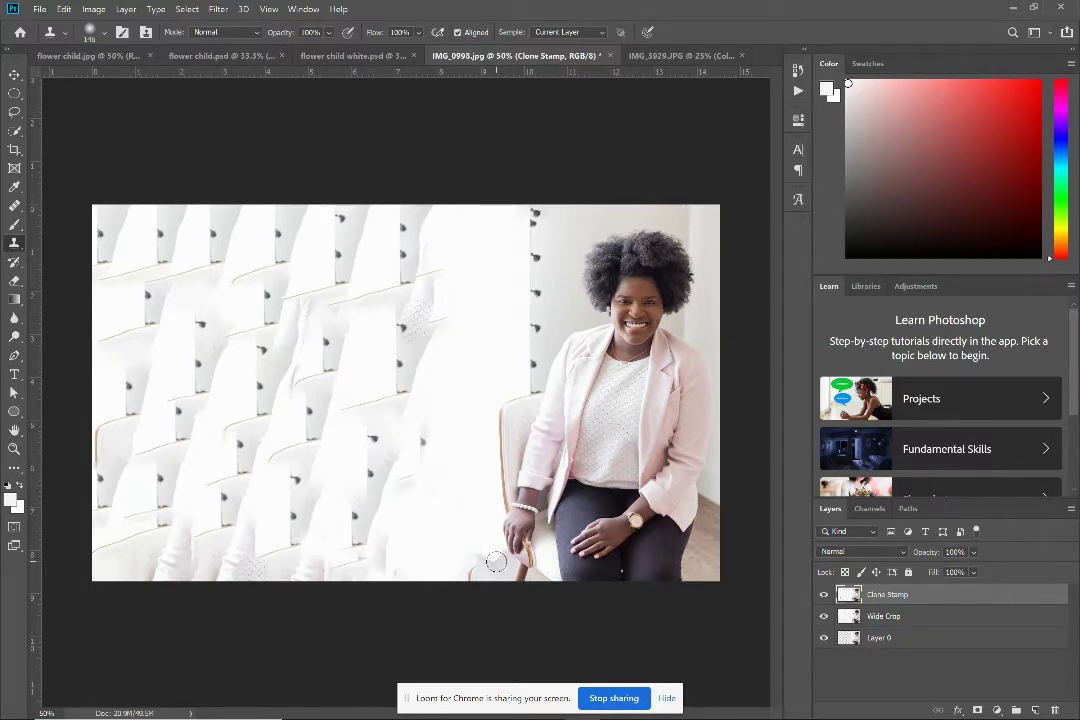
{"action": "left_click_drag", "start_coordinate": [496, 562], "coordinate": [427, 562]}
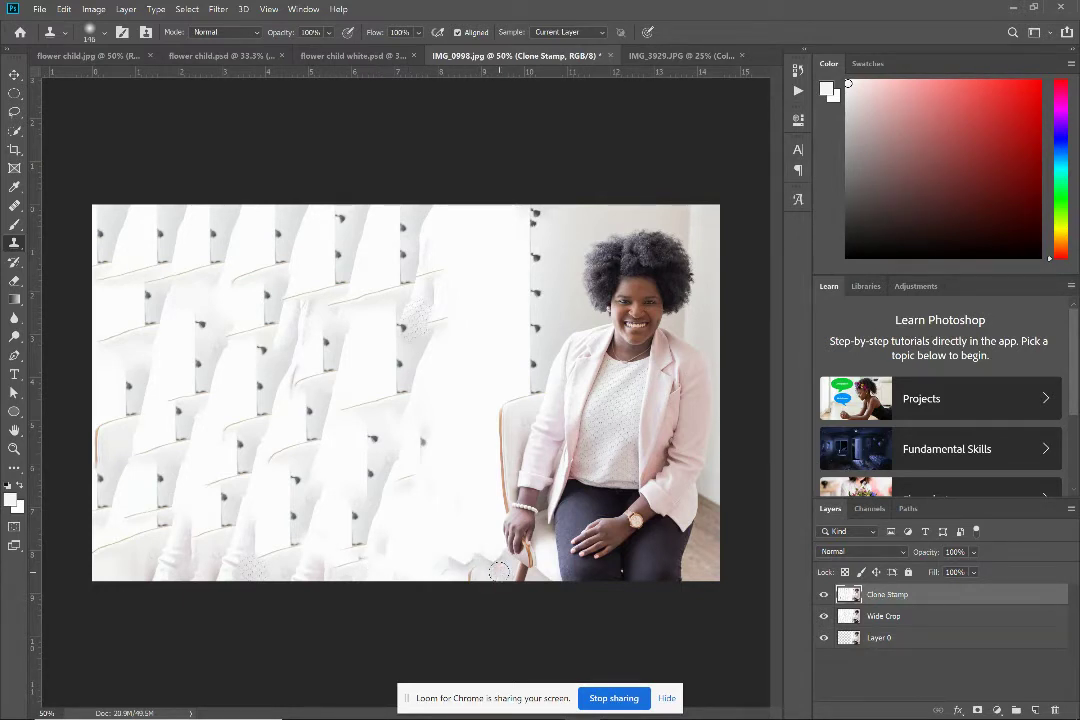
{"action": "mouse_move", "coordinate": [499, 571]}
{"action": "left_mouse_down"}
{"action": "mouse_move", "coordinate": [423, 575]}
{"action": "mouse_move", "coordinate": [498, 570]}
{"action": "mouse_move", "coordinate": [377, 567]}
{"action": "left_mouse_up"}
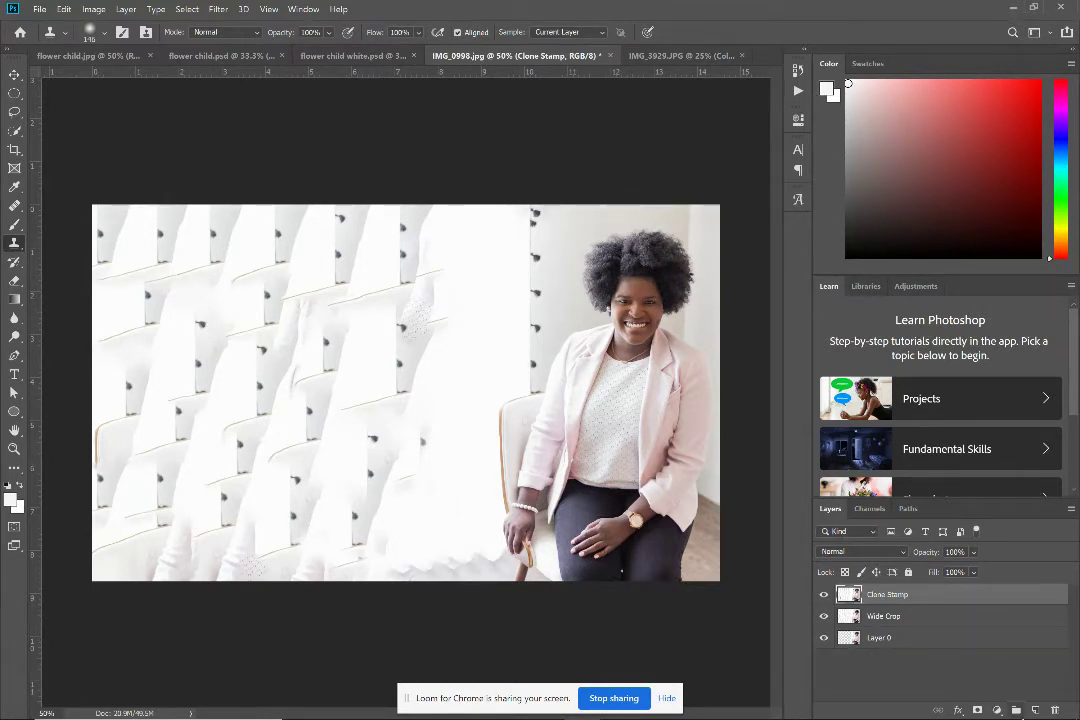
Step: Add a Solid Color fill layer above the photo layers in muted pink d8c7c7
{"action": "left_click", "coordinate": [998, 712]}
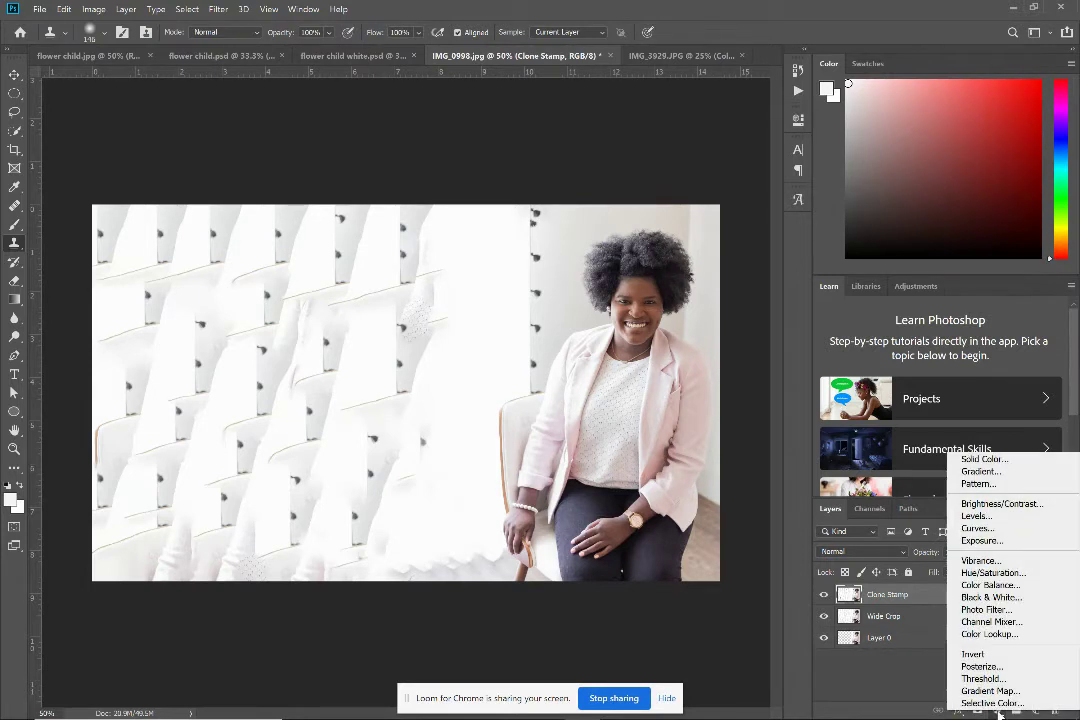
{"action": "left_click", "coordinate": [986, 463]}
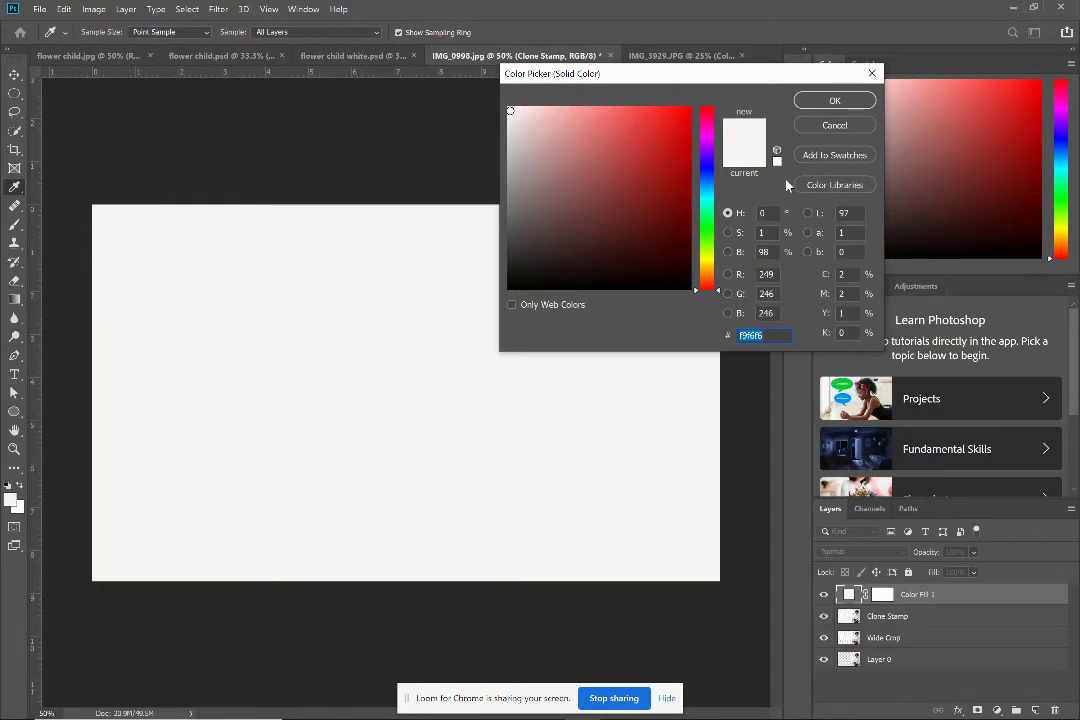
{"action": "left_click", "coordinate": [525, 143]}
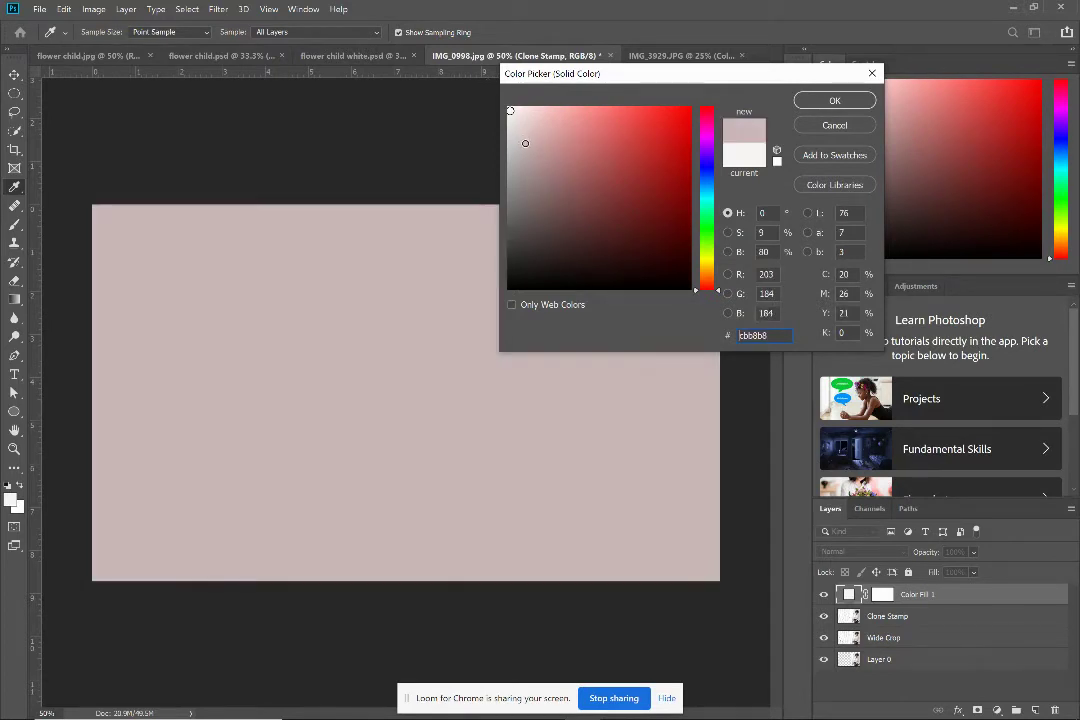
{"action": "left_click", "coordinate": [525, 136]}
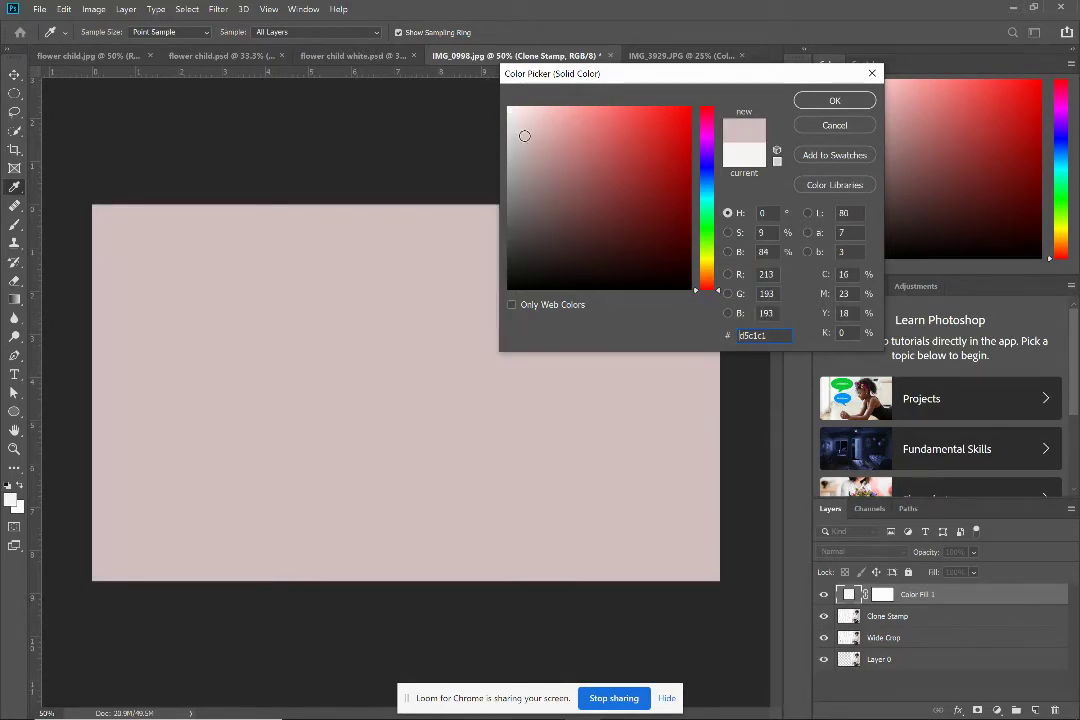
{"action": "left_click", "coordinate": [521, 134]}
{"action": "left_click", "coordinate": [808, 102]}
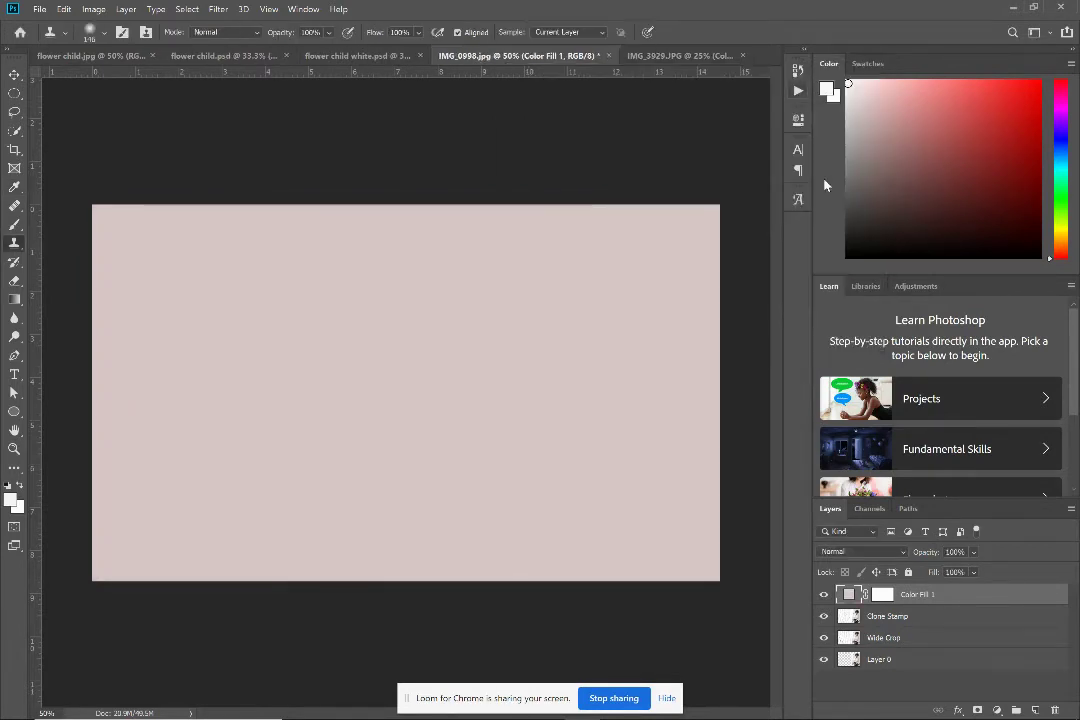
{"action": "double_click", "coordinate": [849, 596]}
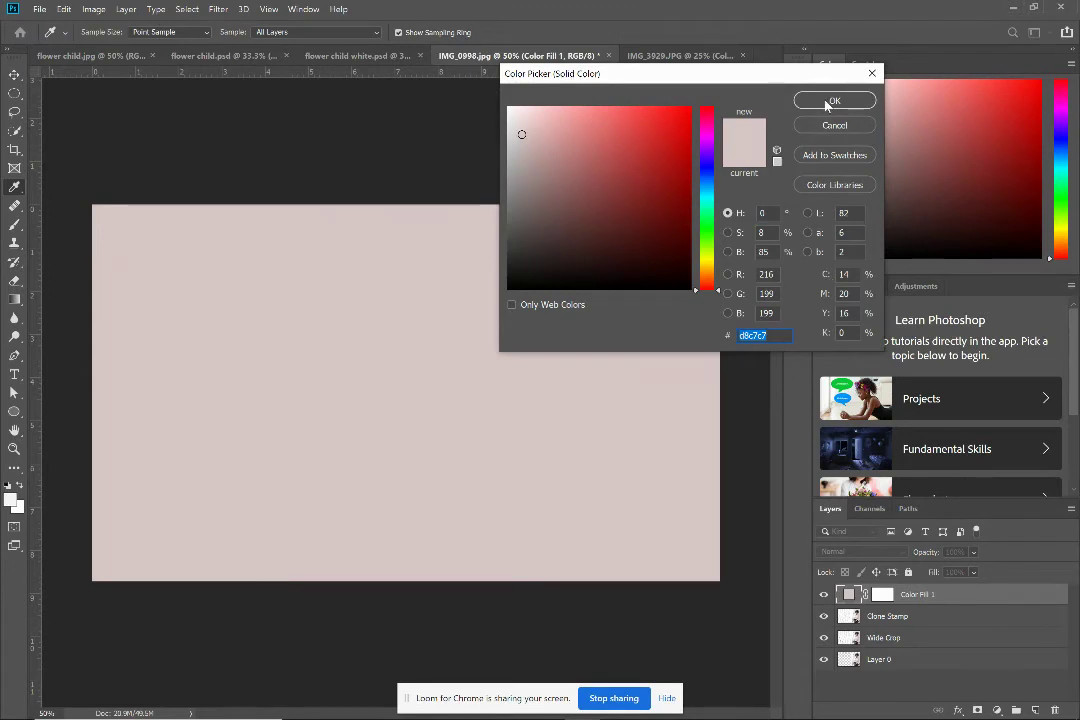
{"action": "left_click", "coordinate": [831, 102]}
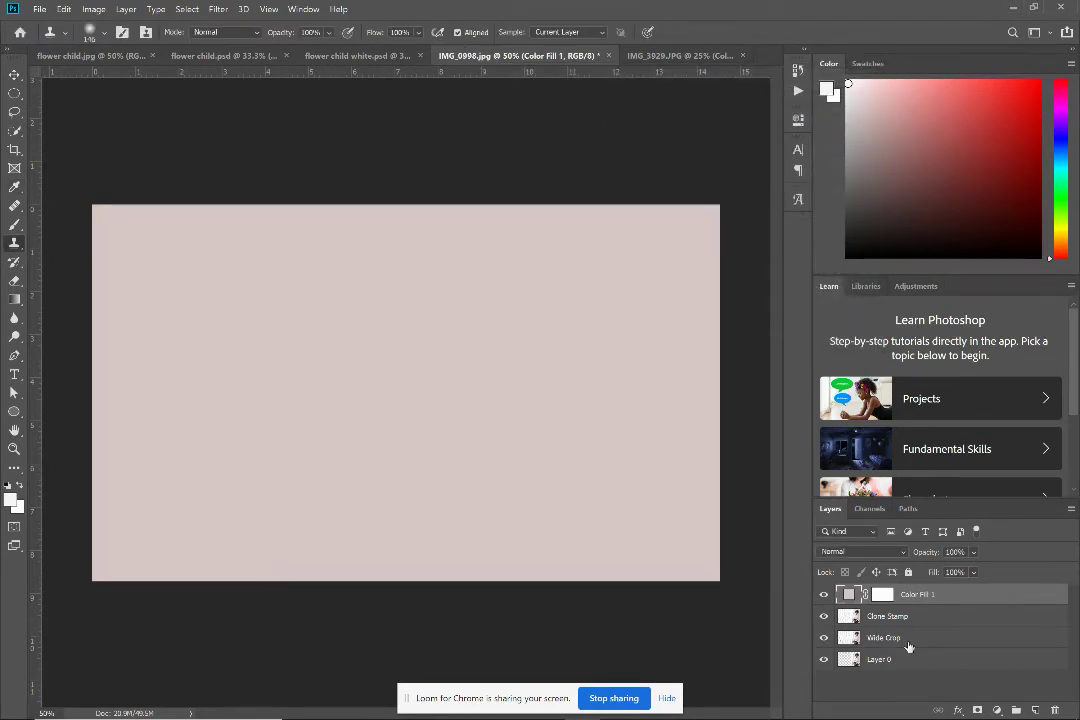
Step: Target the colour fill's layer mask and set up the Gradient tool with a black-to-white linear gradient
{"action": "left_click", "coordinate": [881, 597]}
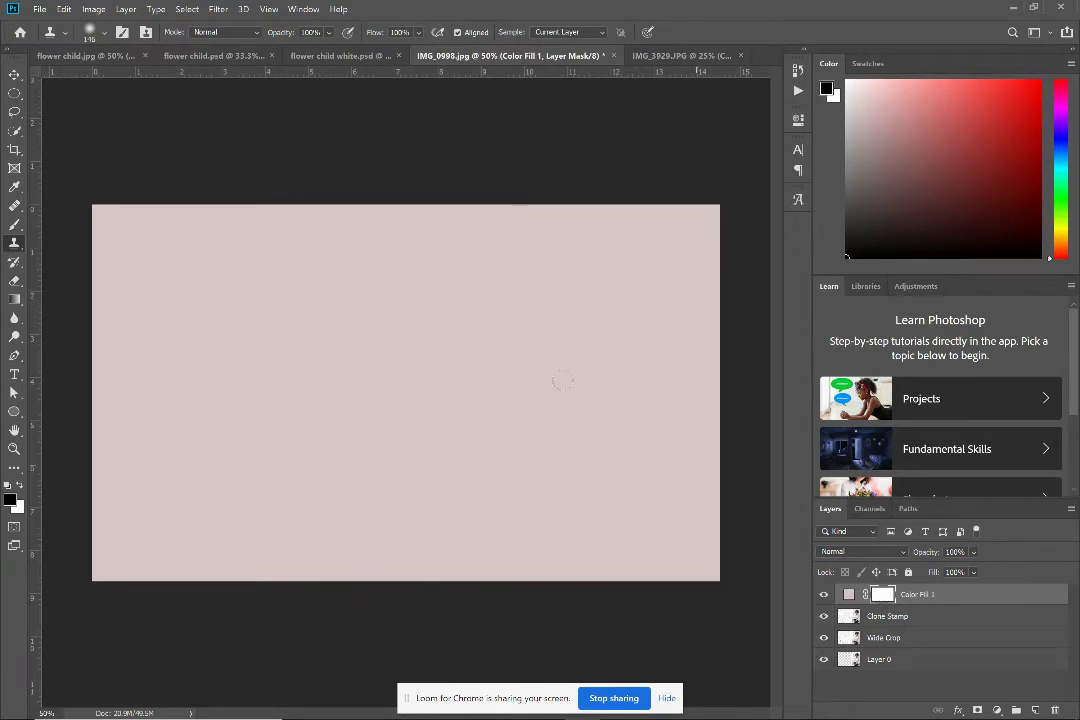
{"action": "left_click", "coordinate": [13, 304]}
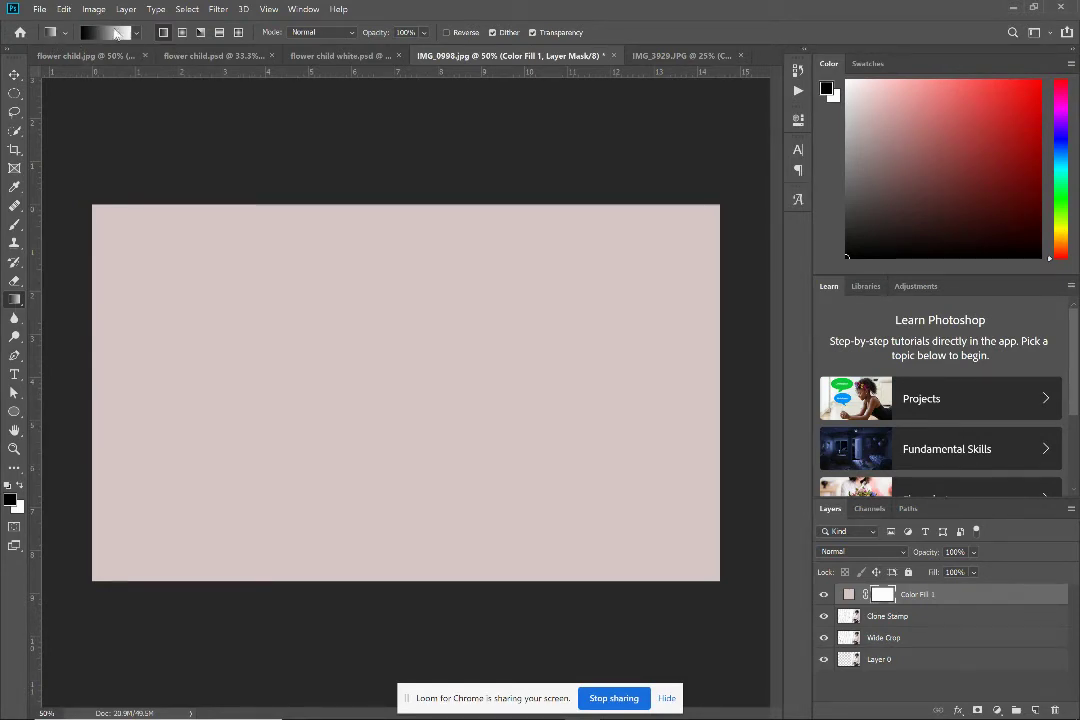
{"action": "left_click", "coordinate": [177, 37]}
Step: Try a horizontal gradient on the fill's mask from the woman toward the image's left part, and undo it
{"action": "left_click_drag", "start_coordinate": [604, 394], "coordinate": [243, 393]}
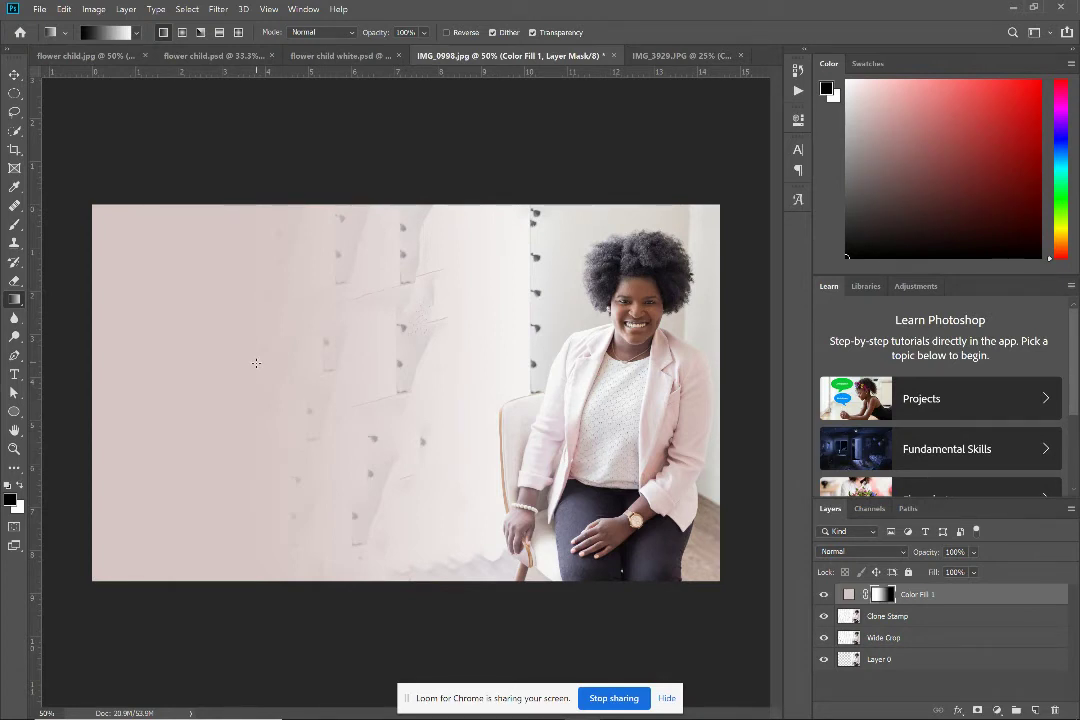
{"action": "key", "text": "Delete"}
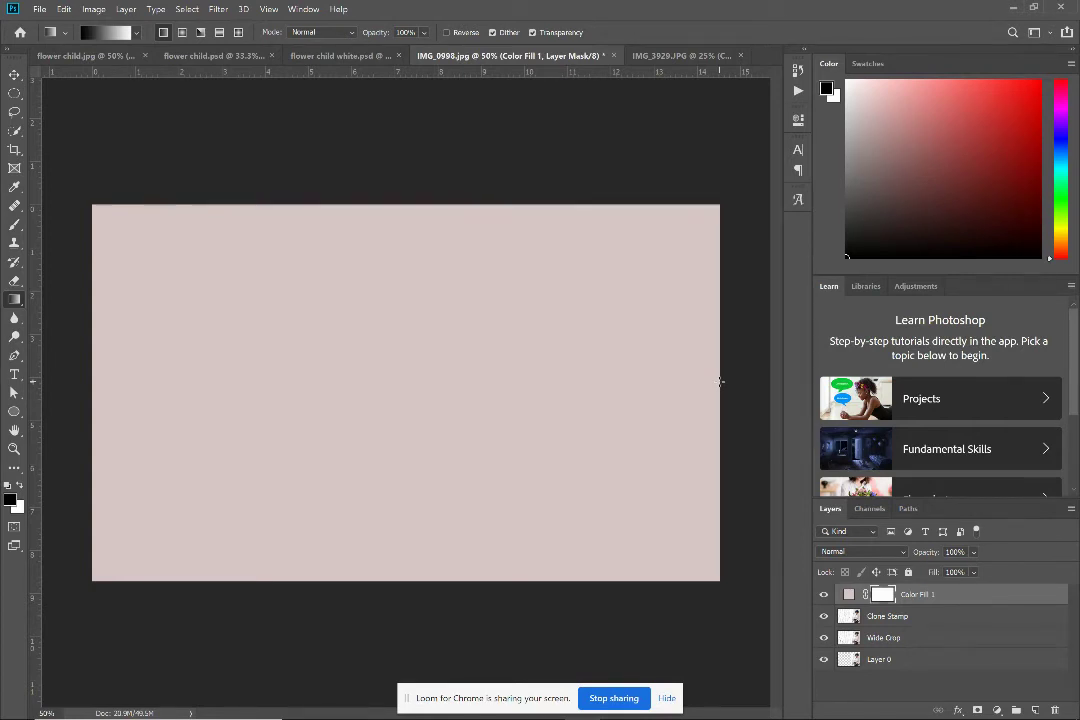
Step: Try a full-width horizontal gradient and a shorter one across the middle on the colour fill's mask, undoing each
{"action": "left_click_drag", "start_coordinate": [720, 381], "coordinate": [91, 385]}
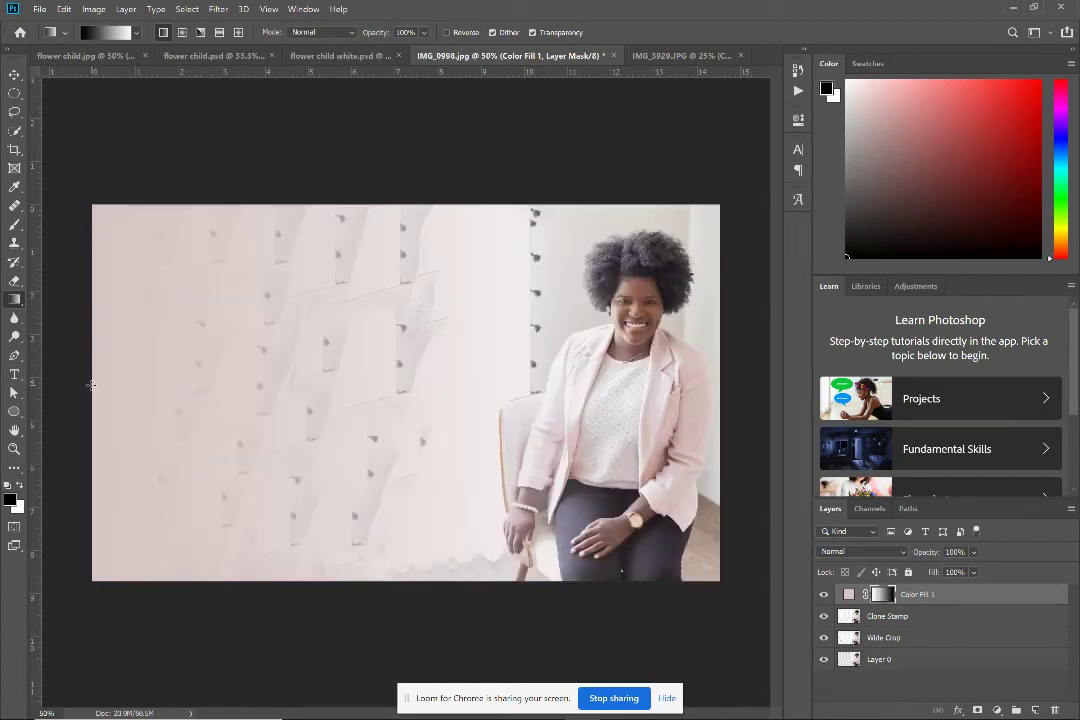
{"action": "key", "text": "ctrl+z"}
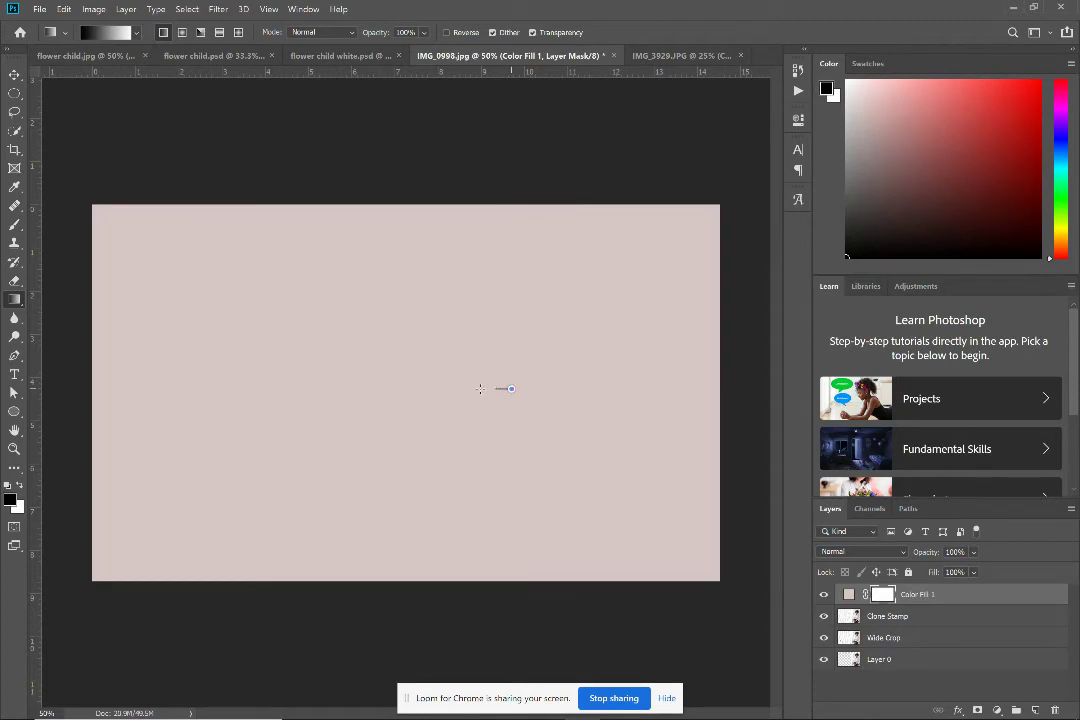
{"action": "left_click_drag", "start_coordinate": [480, 388], "coordinate": [369, 388]}
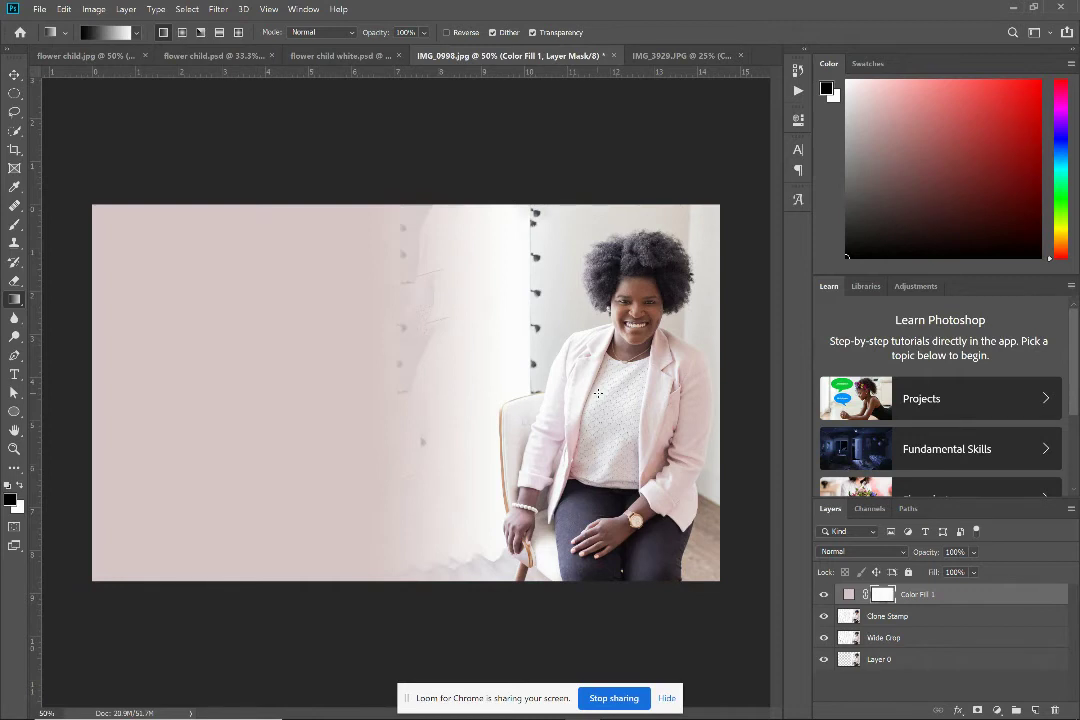
{"action": "key", "text": "ctrl+z"}
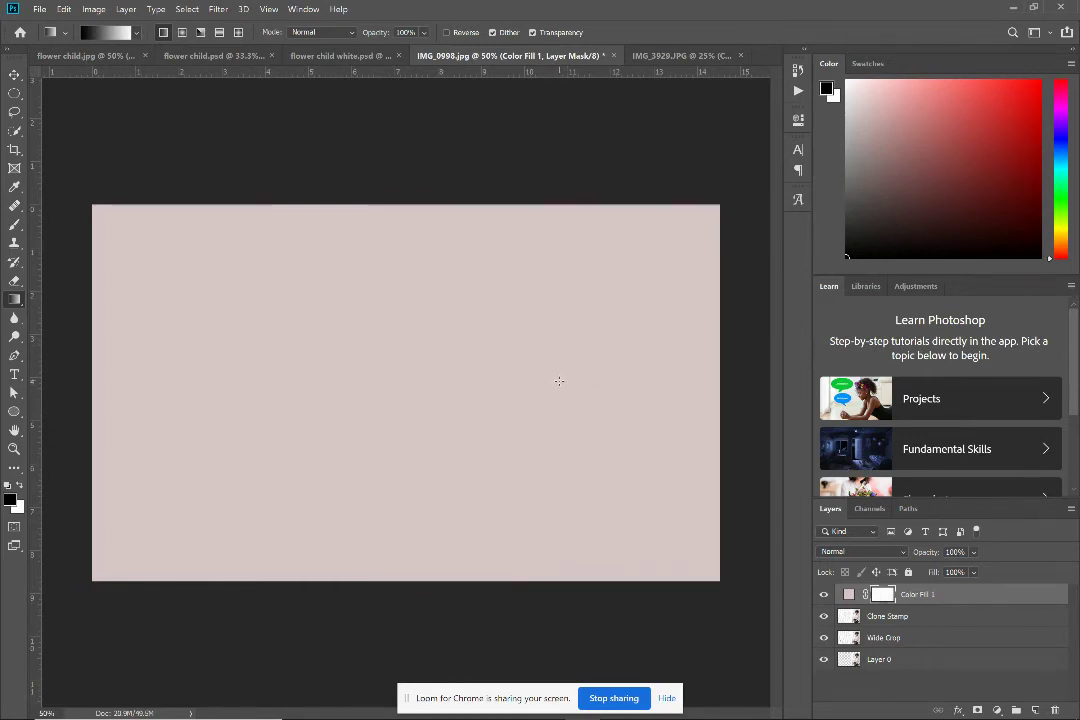
Step: Fade the pink fill on its mask with short horizontal gradients, keeping one from the wall edge beside the woman to just past the chair
{"action": "left_click_drag", "start_coordinate": [511, 385], "coordinate": [476, 381]}
{"action": "left_click_drag", "start_coordinate": [476, 381], "coordinate": [476, 381]}
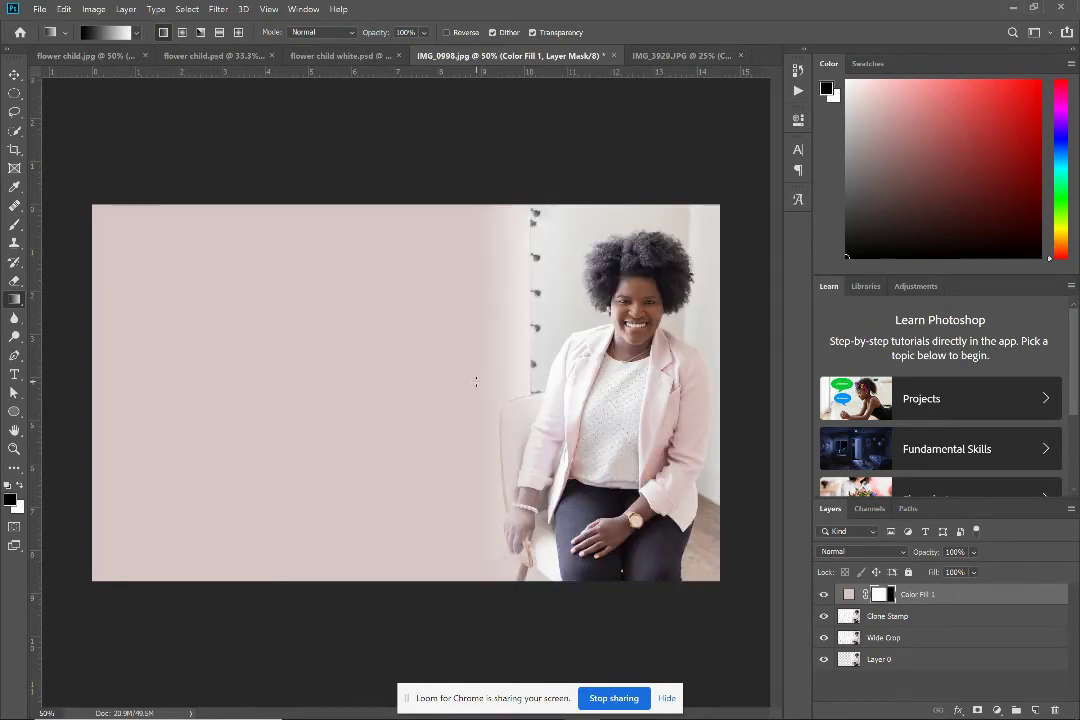
{"action": "key", "text": "ctrl+z"}
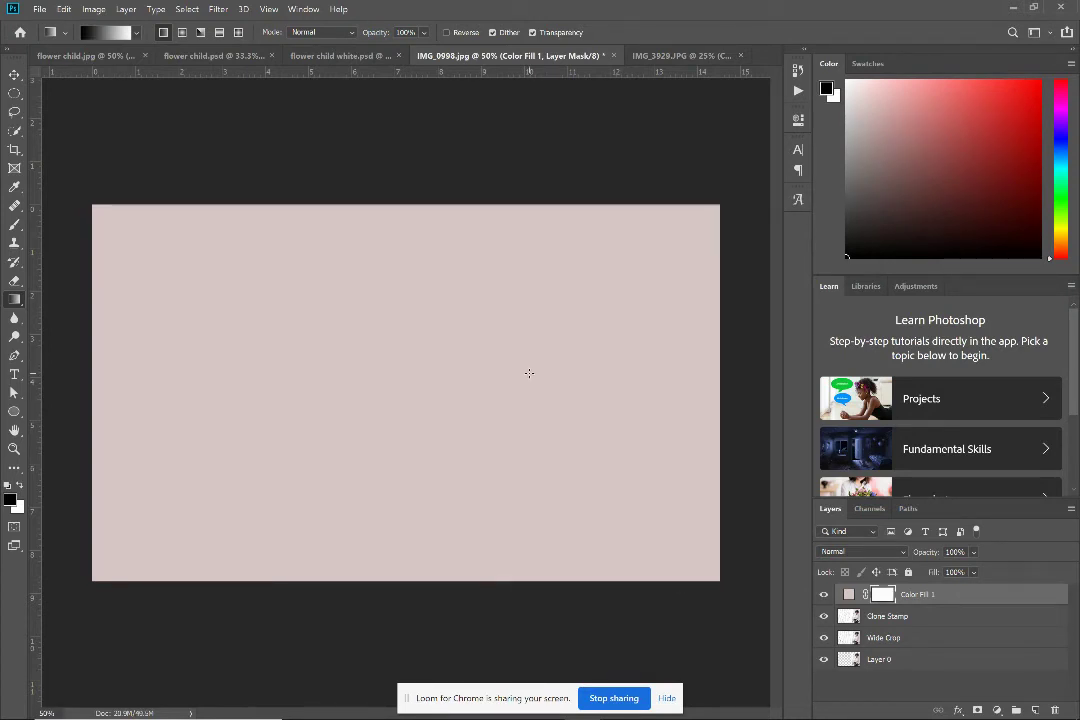
{"action": "left_click_drag", "start_coordinate": [532, 373], "coordinate": [437, 371]}
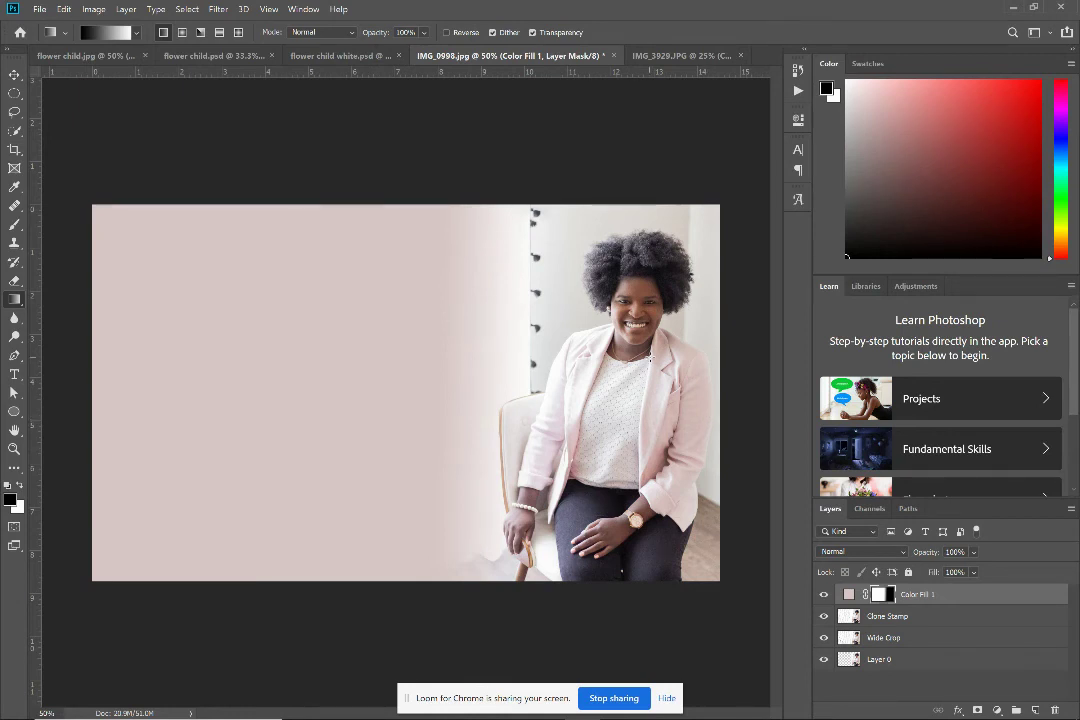
Step: Switch to IMG_3929.JPG and compare its original opened state with the final Gradient state in the document history
{"action": "left_click", "coordinate": [699, 57]}
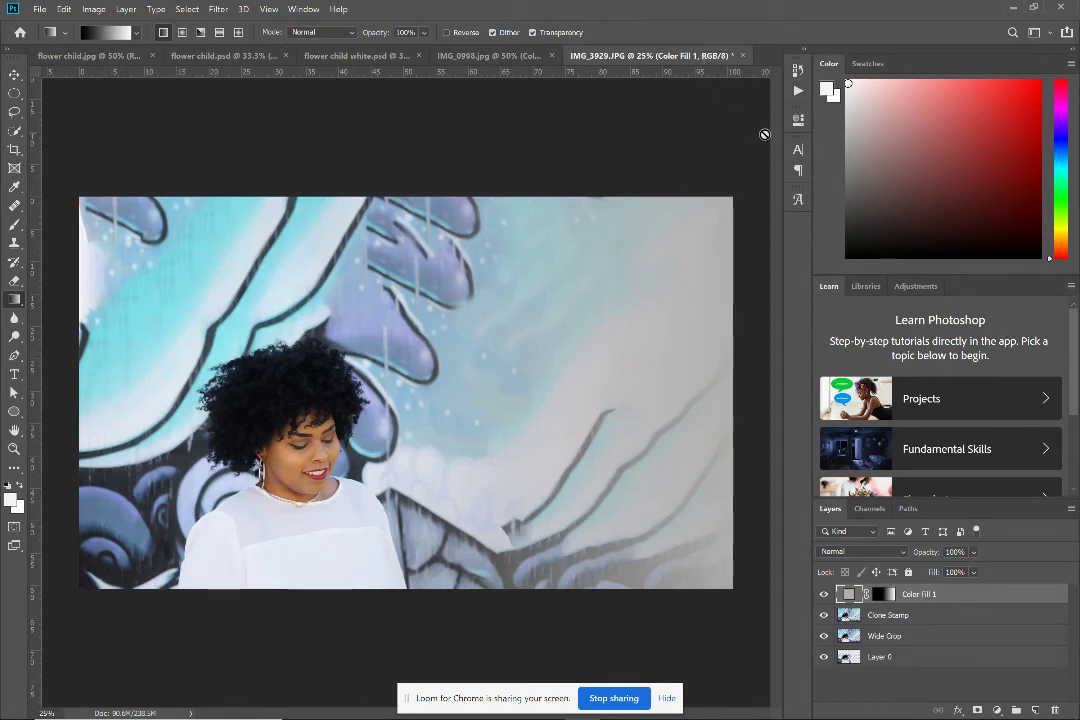
{"action": "left_click", "coordinate": [797, 70]}
{"action": "scroll", "coordinate": [740, 100], "scroll_direction": "up", "scroll_amount": 5}
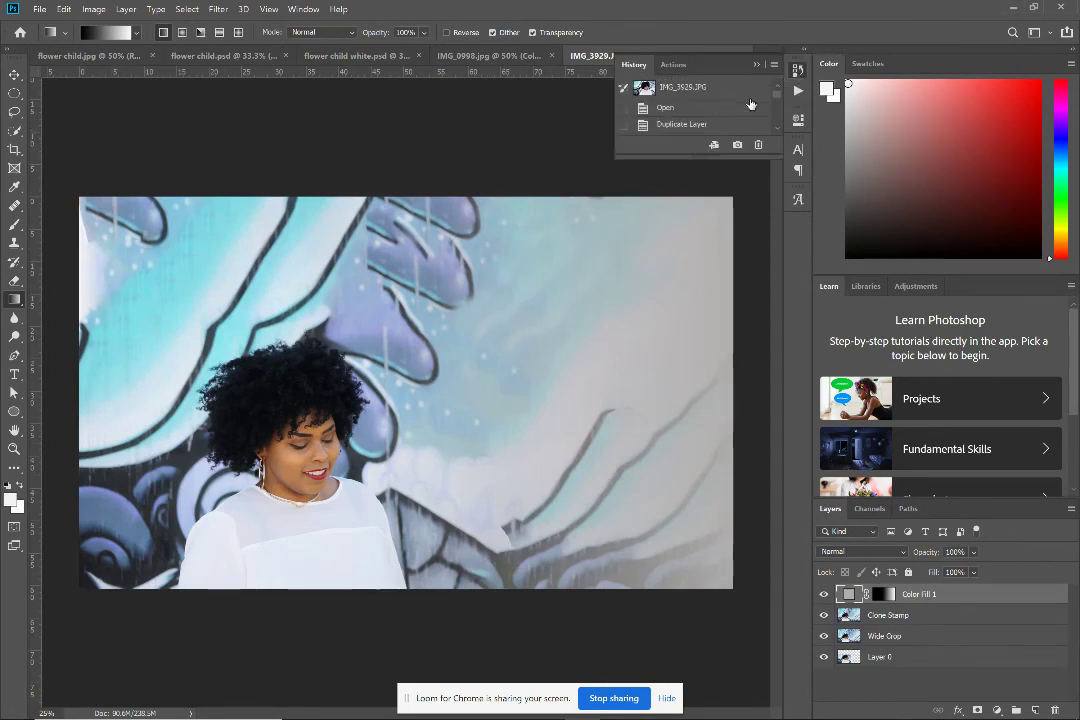
{"action": "left_click", "coordinate": [722, 89]}
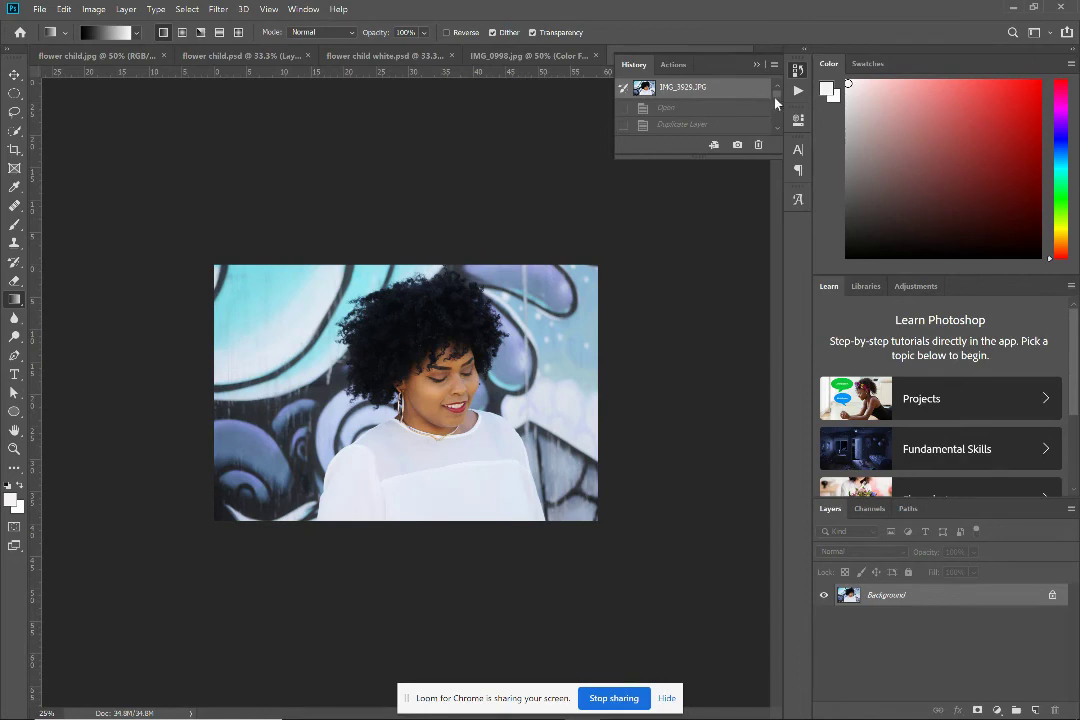
{"action": "scroll", "coordinate": [740, 110], "scroll_direction": "down", "scroll_amount": 5}
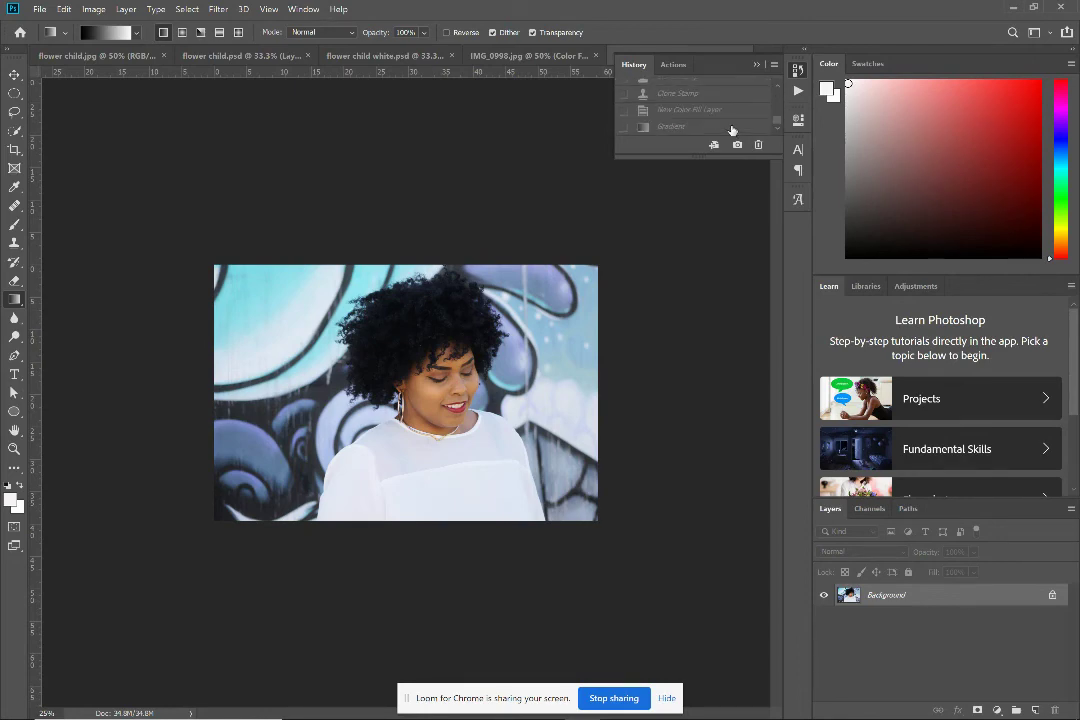
{"action": "left_click", "coordinate": [735, 127]}
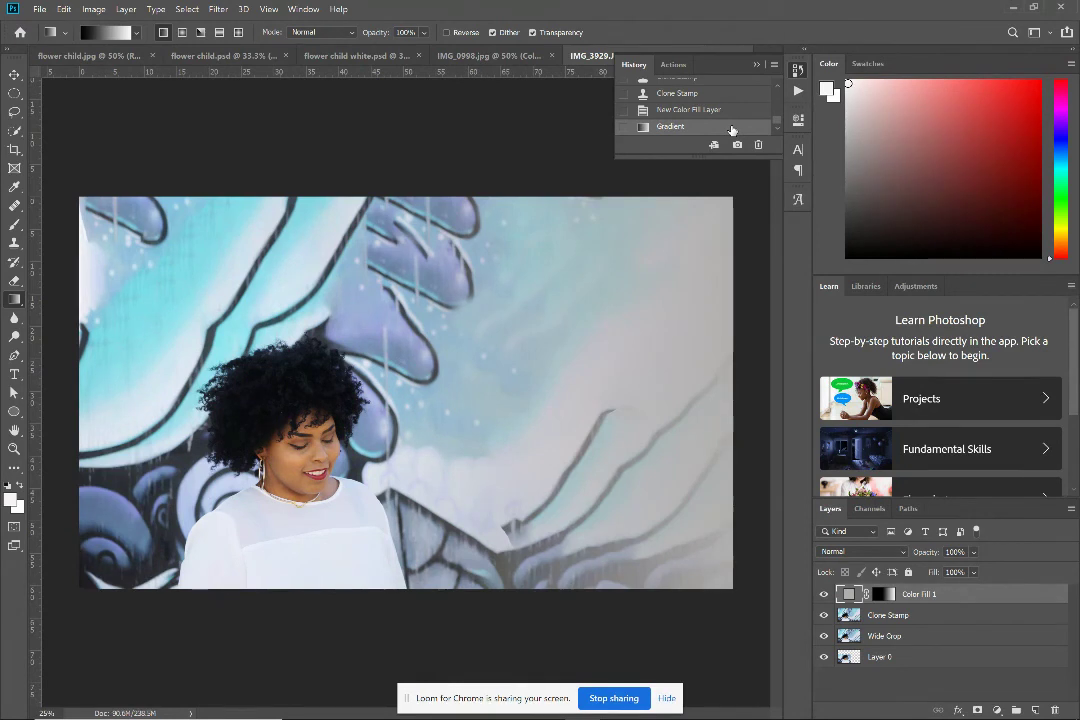
{"action": "left_click", "coordinate": [550, 133]}
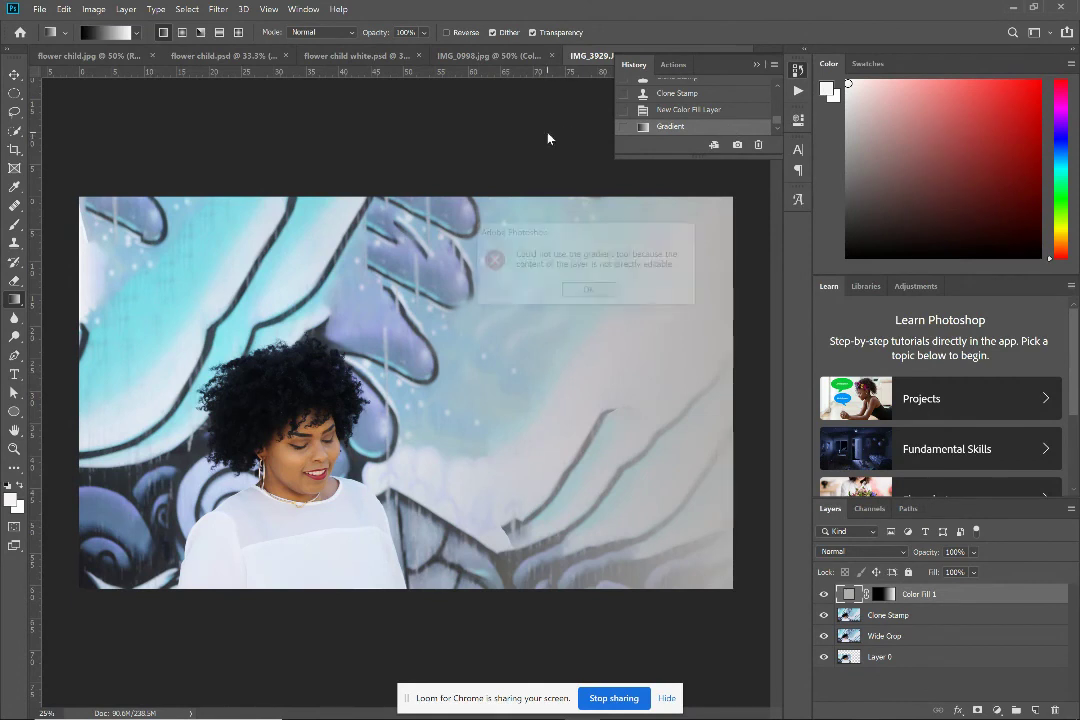
{"action": "left_click", "coordinate": [588, 290]}
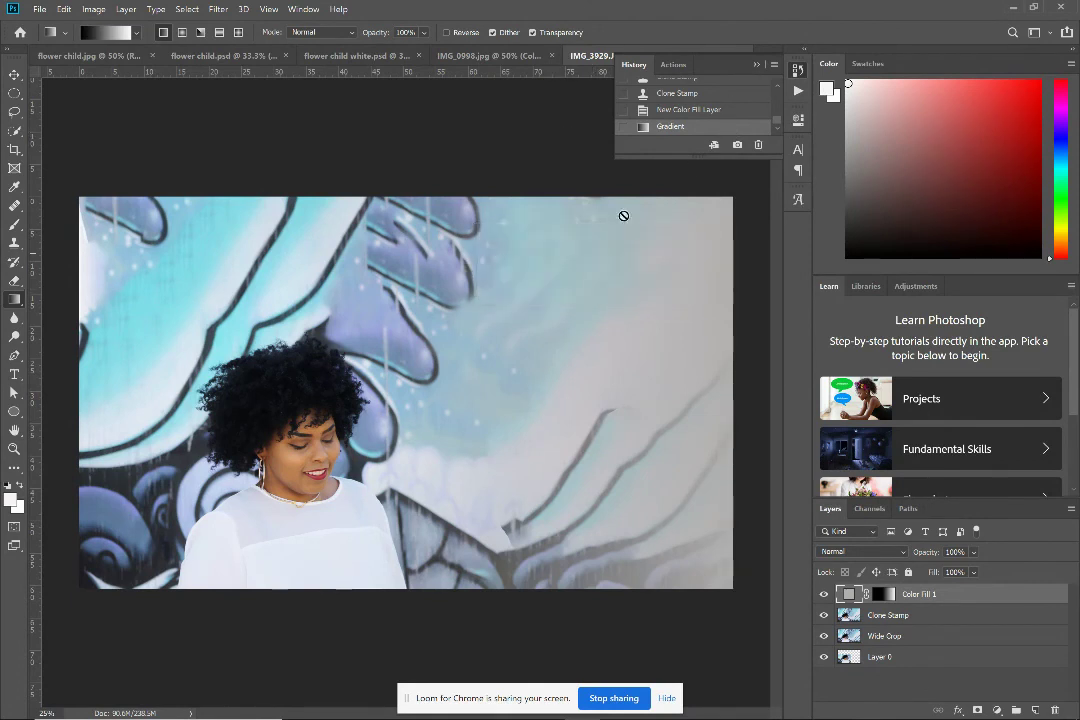
{"action": "left_click", "coordinate": [757, 64]}
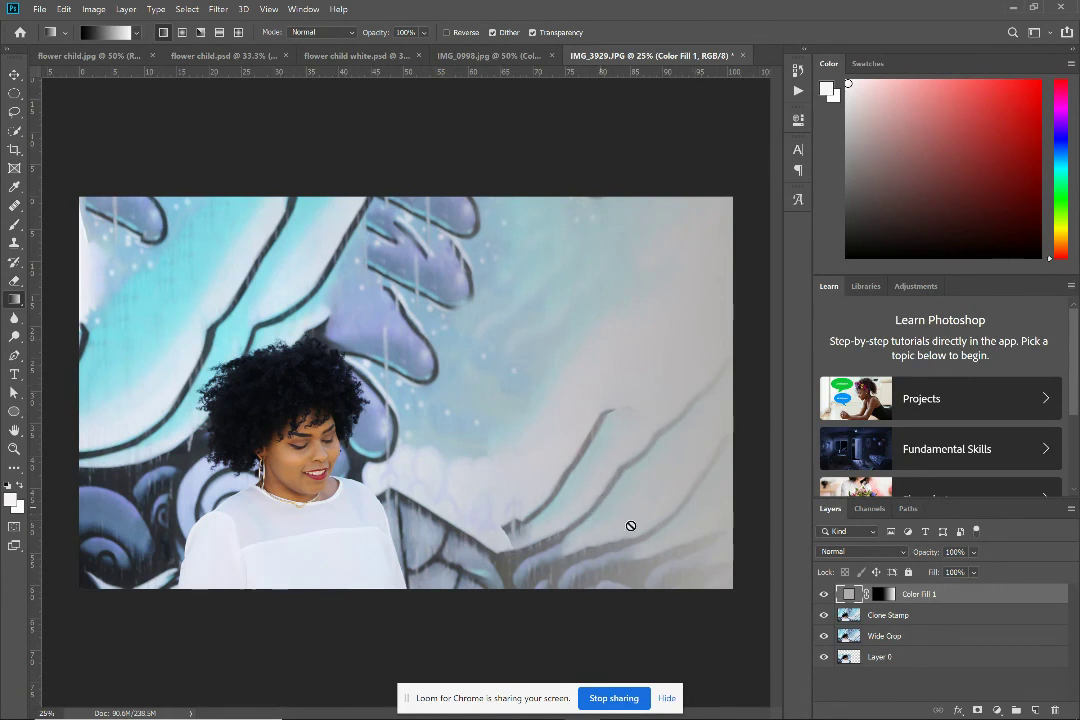
Step: Hide and show the Color Fill 1 layer to compare the mural banner without and with its colour overlay
{"action": "left_click", "coordinate": [825, 596]}
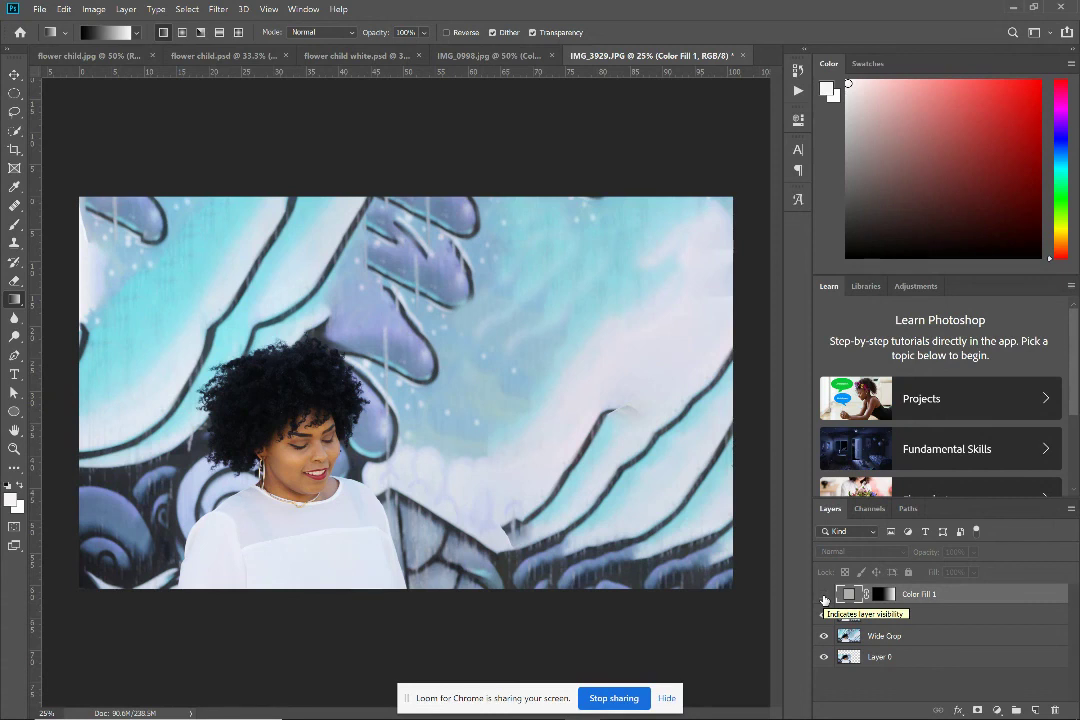
{"action": "left_click", "coordinate": [824, 596]}
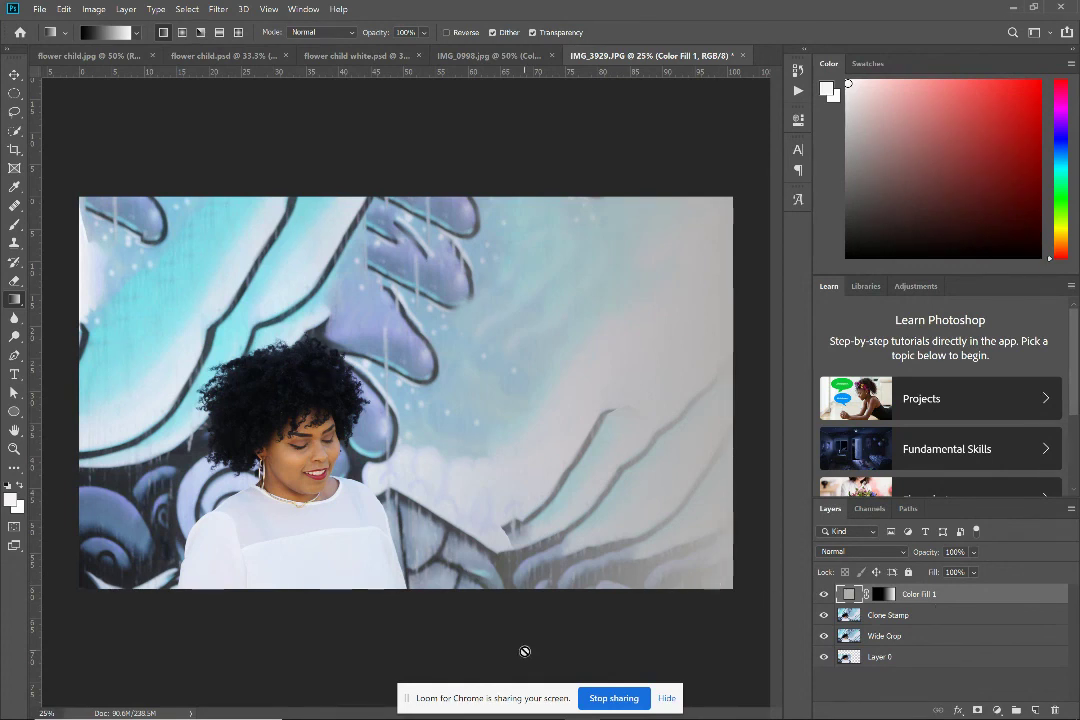
Step: Switch to Chrome to view the Kosmic Garden homepage banner
{"action": "left_click", "coordinate": [548, 713]}
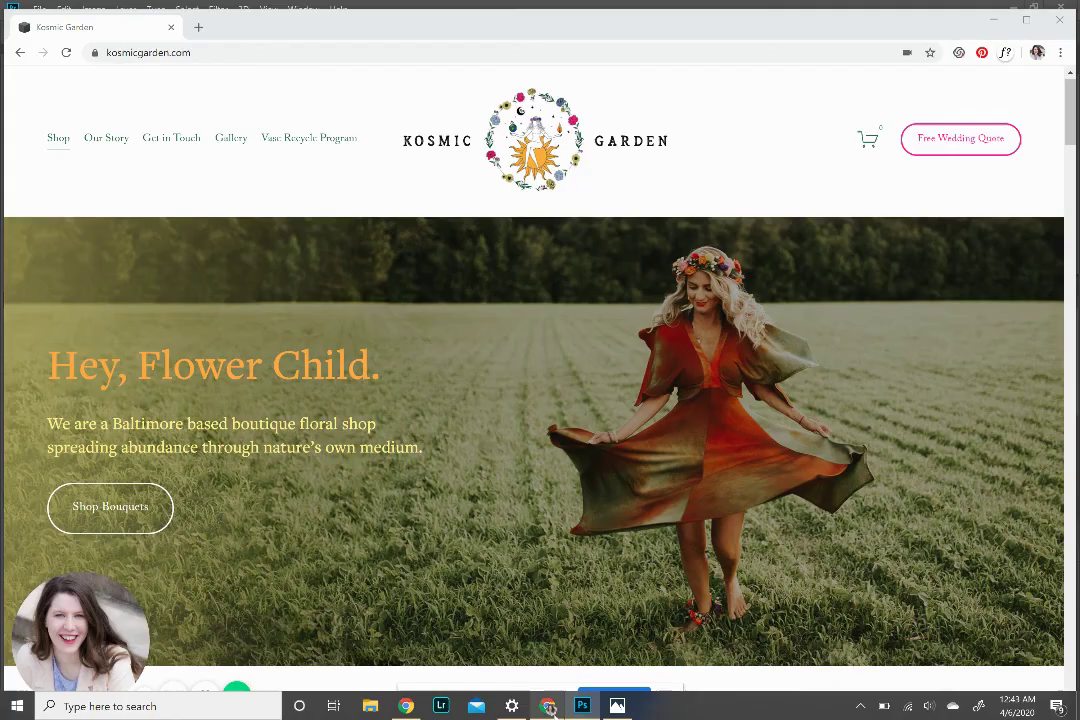